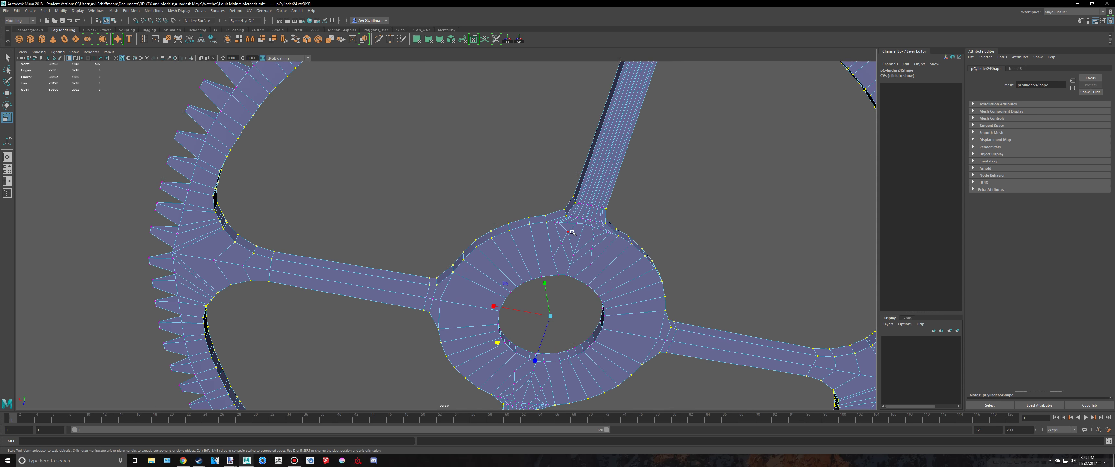
- Try scaling the selected rim and hub vertices inward uniformly from the top view
alt+drag(496, 227, 588, 173)
key(space)
key(space)
scroll(529, 271, up, 3)
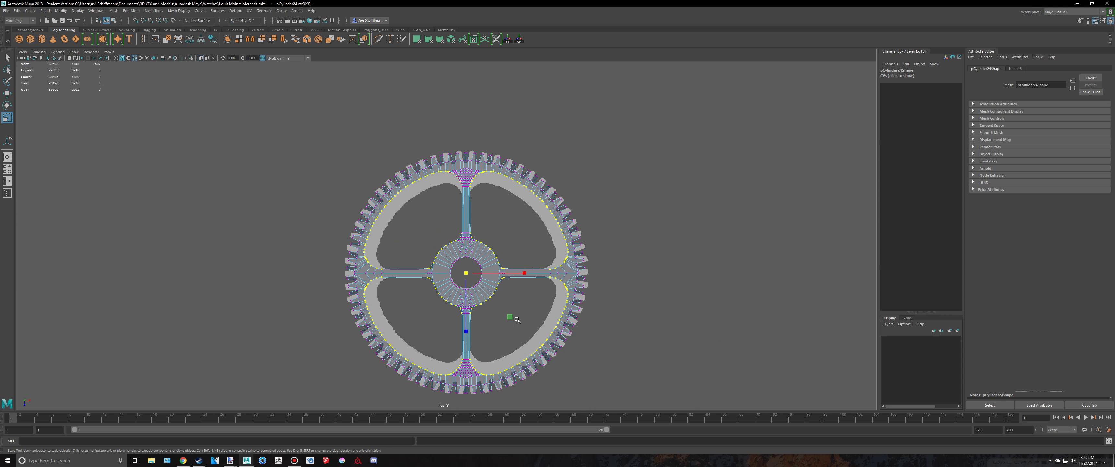
mouse_move(510, 316)
mouse_down()
mouse_move(497, 297)
mouse_move(504, 309)
mouse_up()
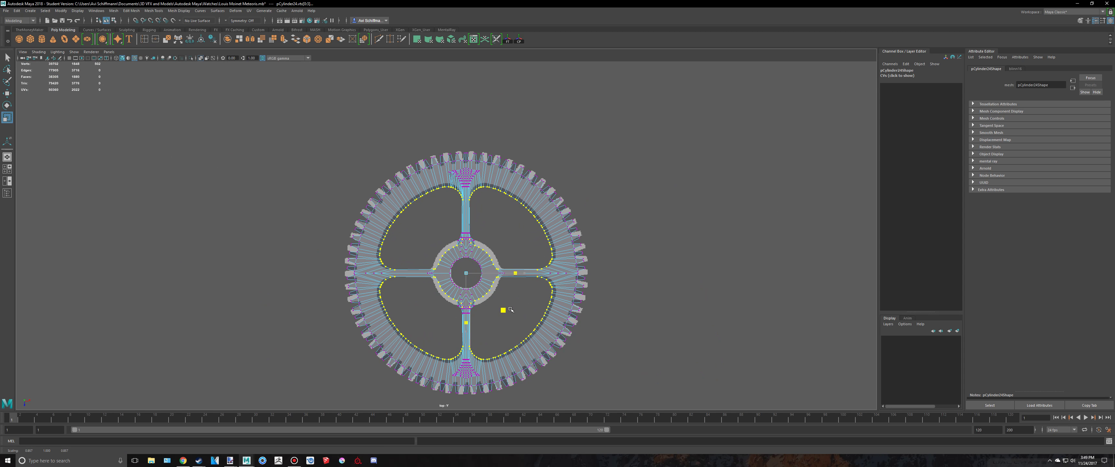
- Add the vertices where the upper spoke flares into the hub to the current vertex selection
scroll(519, 312, up, 5)
scroll(535, 280, up, 5)
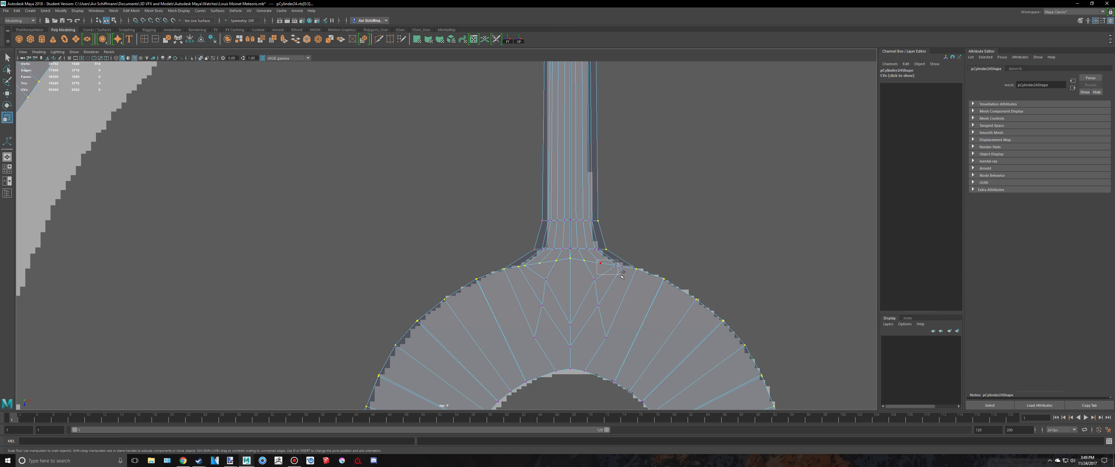
shift+drag(628, 275, 629, 275)
scroll(623, 273, up, 8)
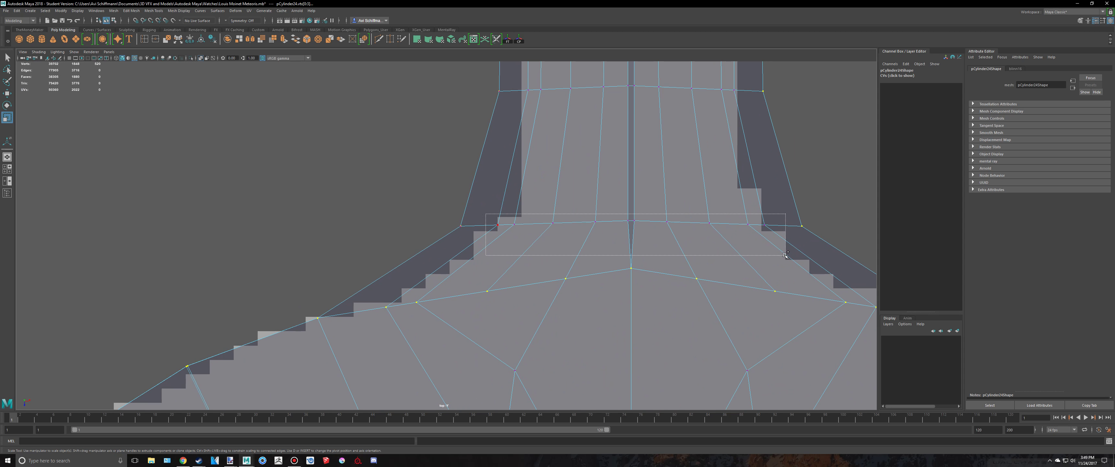
scroll(506, 232, up, 3)
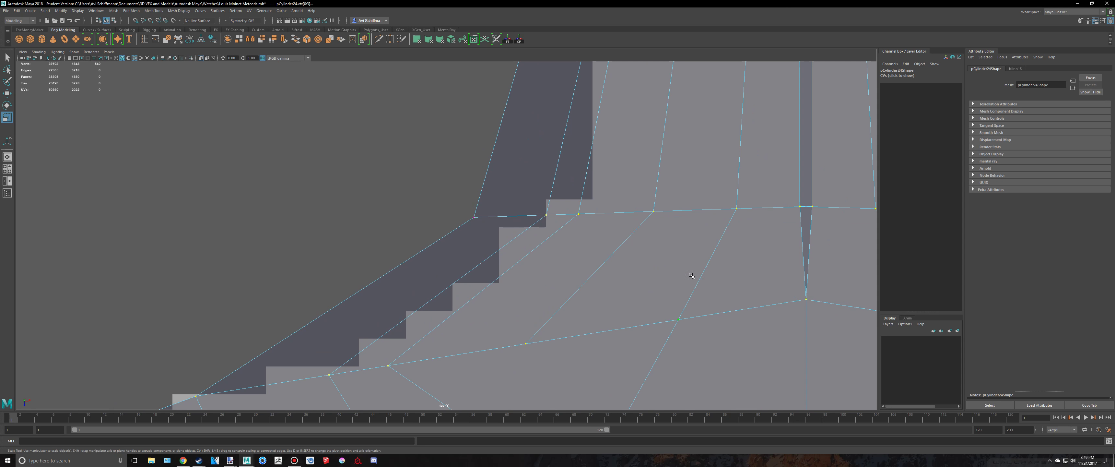
scroll(680, 260, down, 10)
scroll(493, 306, up, 8)
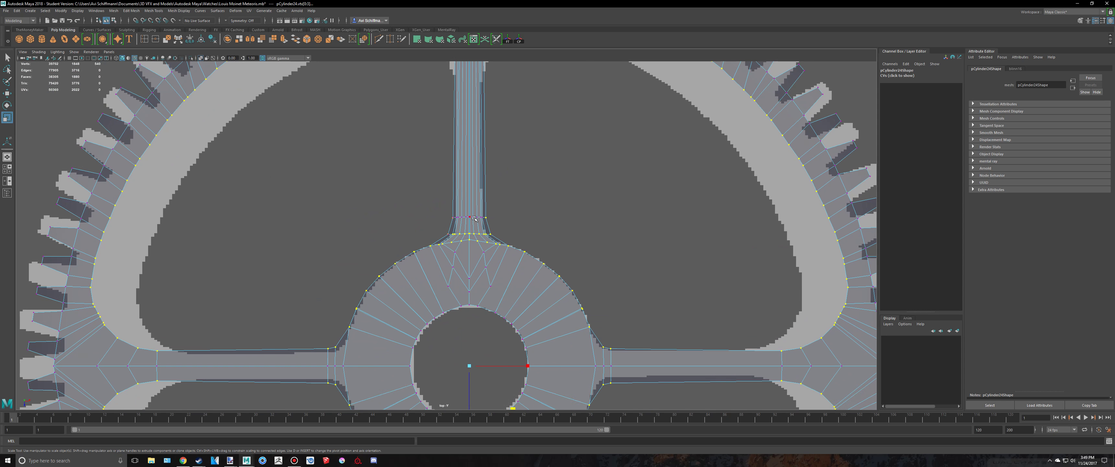
scroll(471, 219, up, 4)
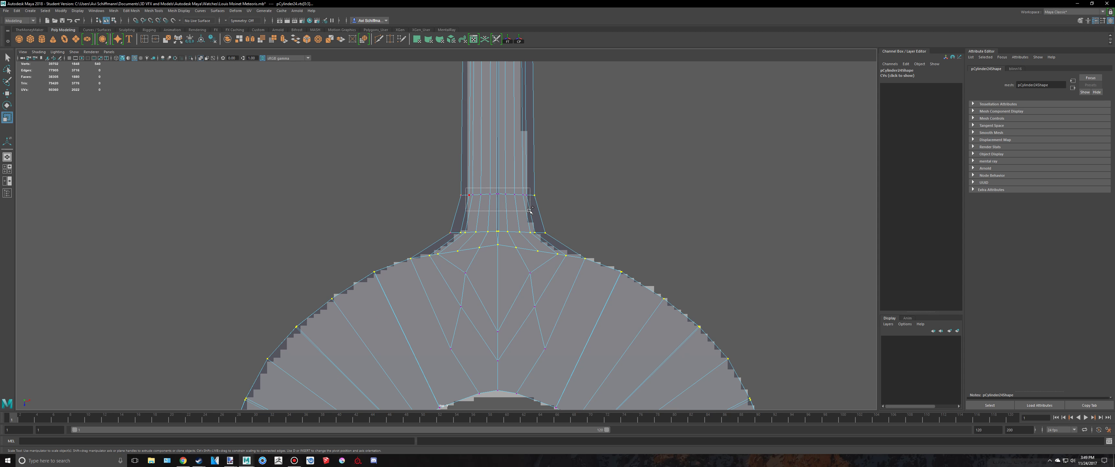
- Add the matching vertices where the lower spoke flares into the hub to the selection
scroll(529, 212, down, 8)
scroll(535, 241, up, 6)
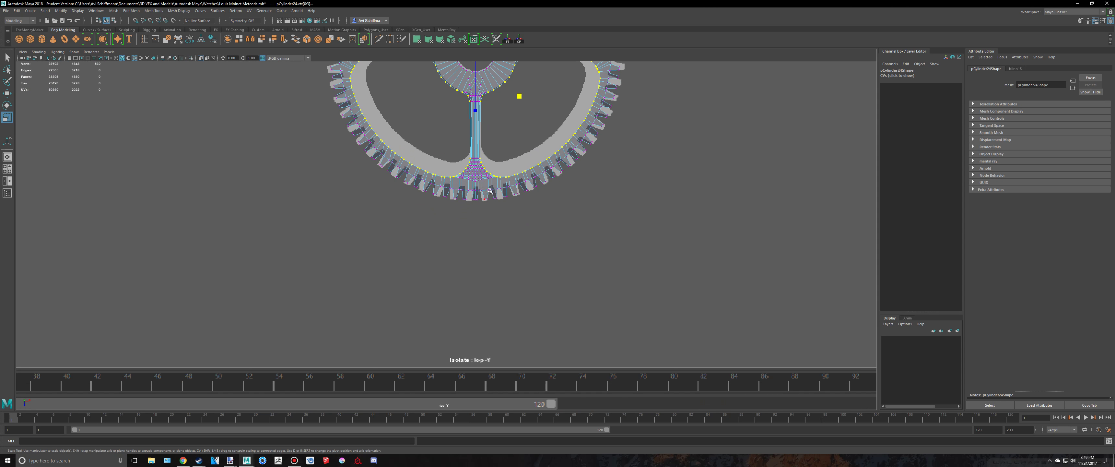
scroll(444, 256, down, 6)
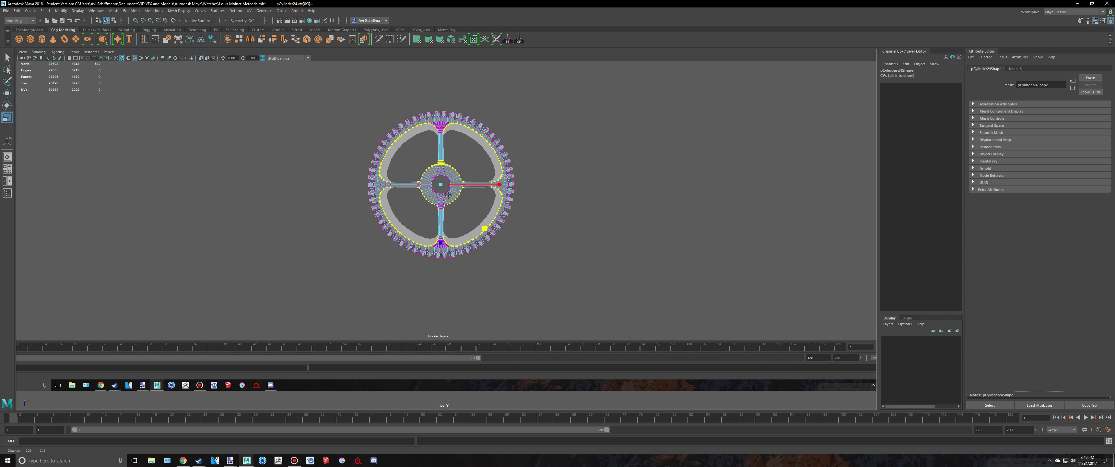
scroll(450, 202, up, 10)
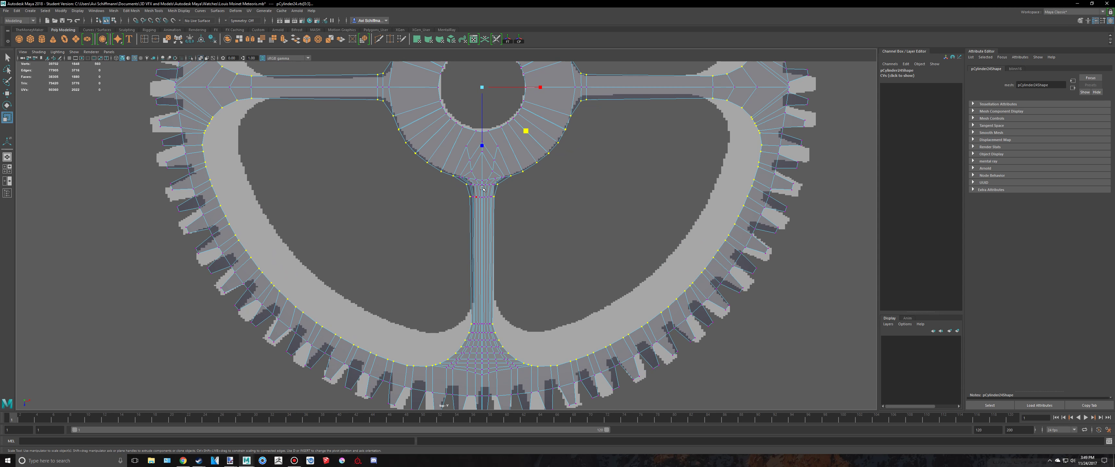
scroll(462, 224, up, 5)
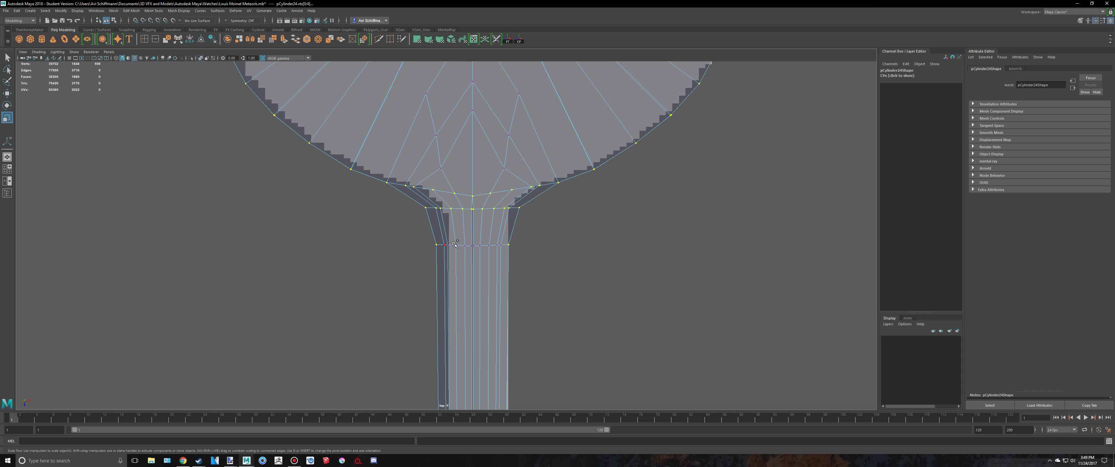
scroll(498, 253, down, 10)
scroll(495, 239, up, 5)
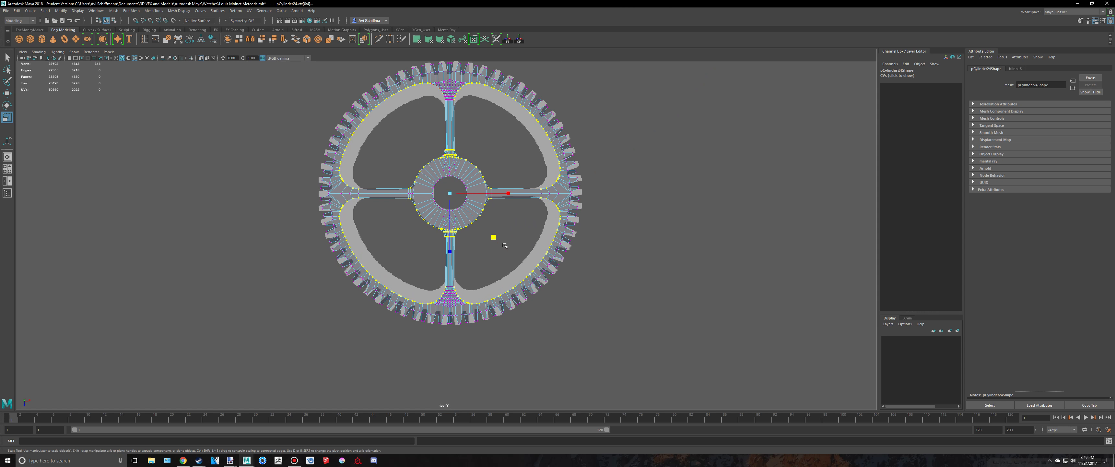
- Try scaling the enlarged vertex selection uniformly in the top view and undo it
key(space)
key(space)
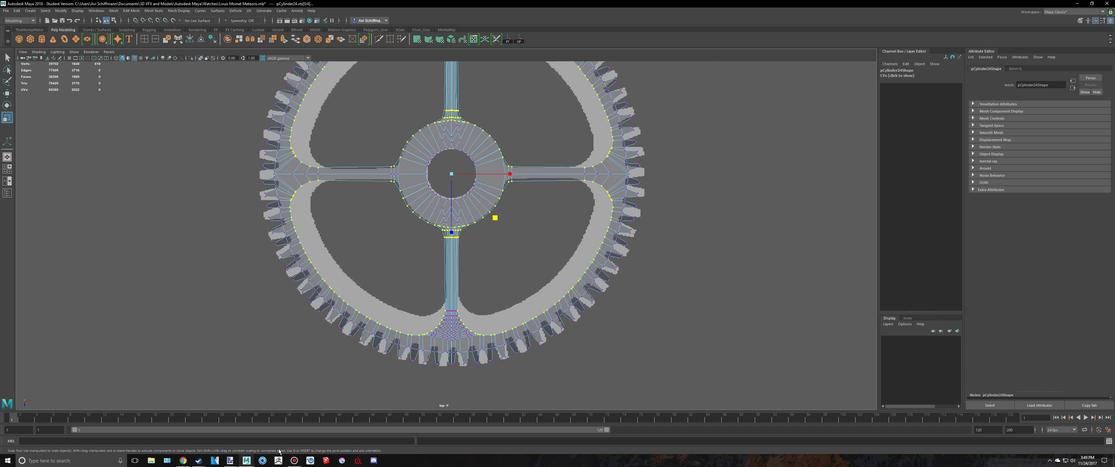
click(294, 460)
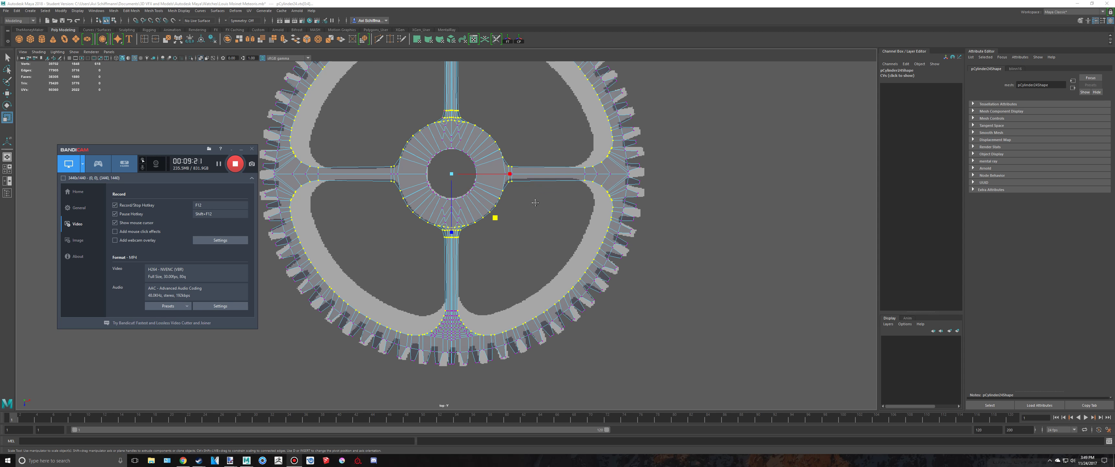
drag(488, 230, 488, 227)
key(ctrl+z)
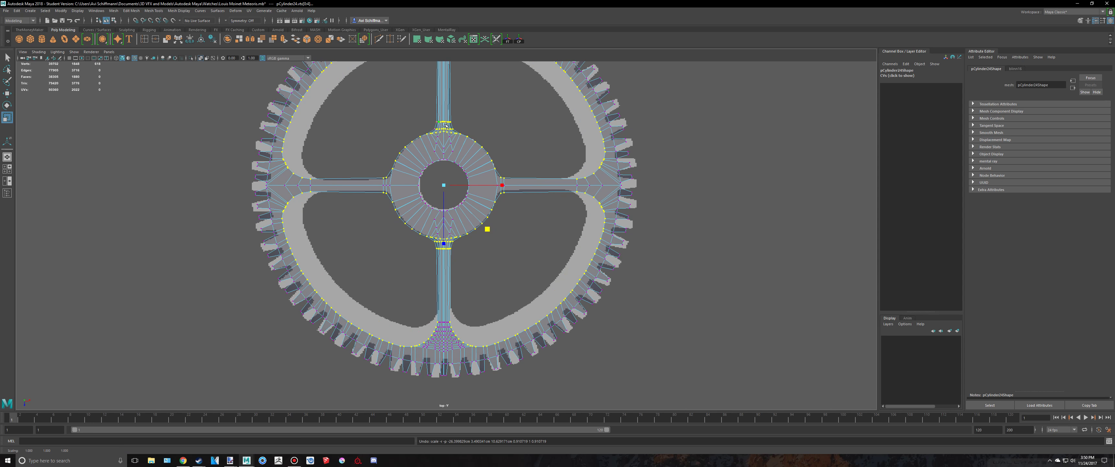
- Add the missed vertices at the base of the upper spoke to the selection
scroll(444, 125, up, 5)
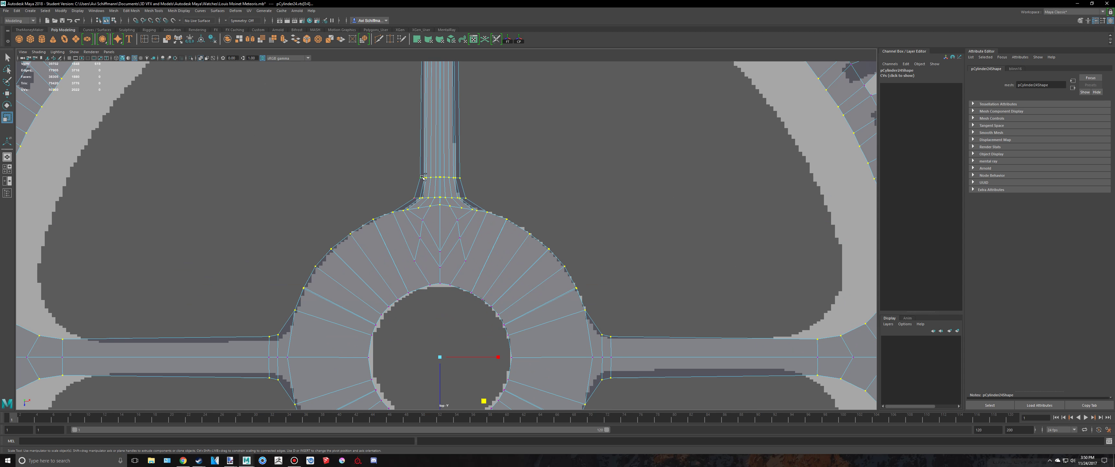
scroll(485, 321, down, 6)
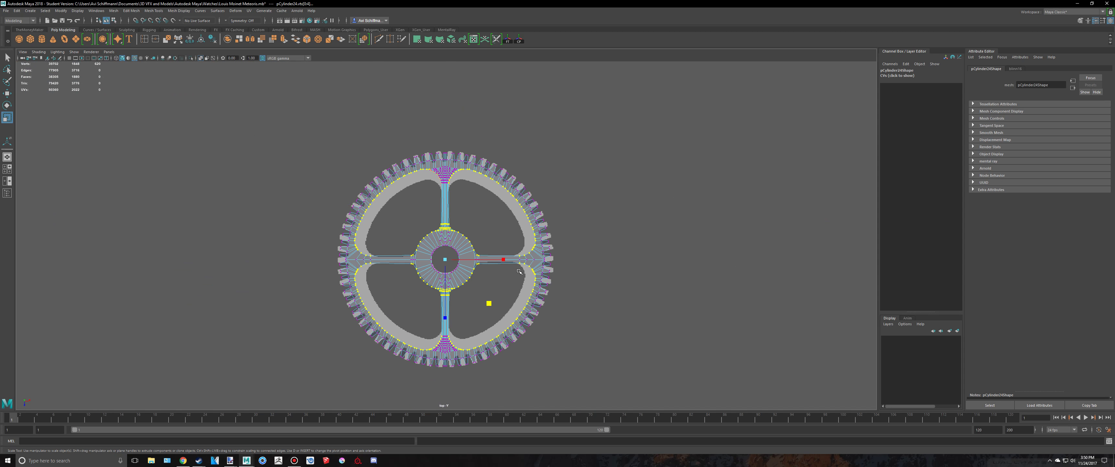
- Try scaling the selected rim, spoke-base and hub vertices inward uniformly toward the gear's center
scroll(491, 302, up, 3)
drag(487, 327, 484, 327)
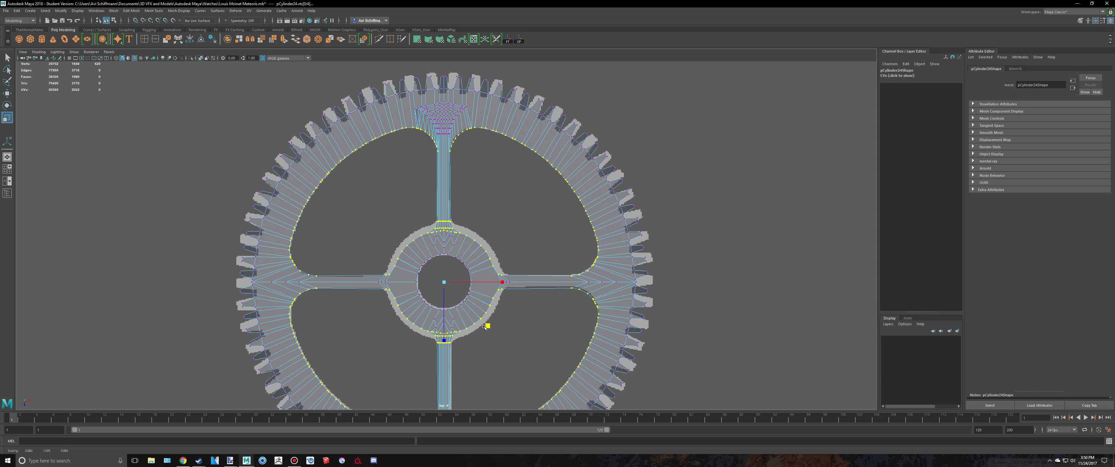
scroll(501, 316, down, 3)
scroll(498, 312, up, 2)
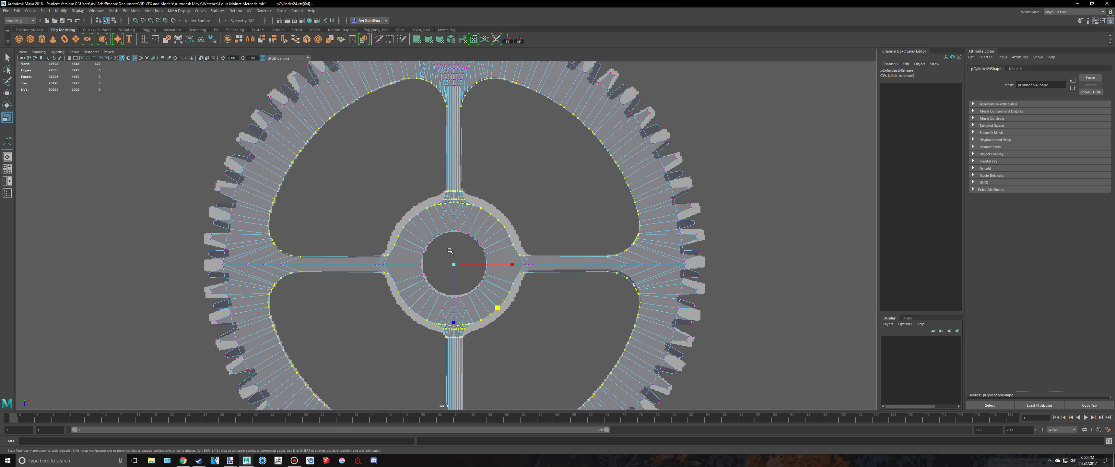
- Inspect the junction of the lower spoke and outer rim in perspective and undo the last scale
key(space)
key(space)
scroll(585, 216, down, 3)
key(q)
right_drag(573, 237, 624, 215)
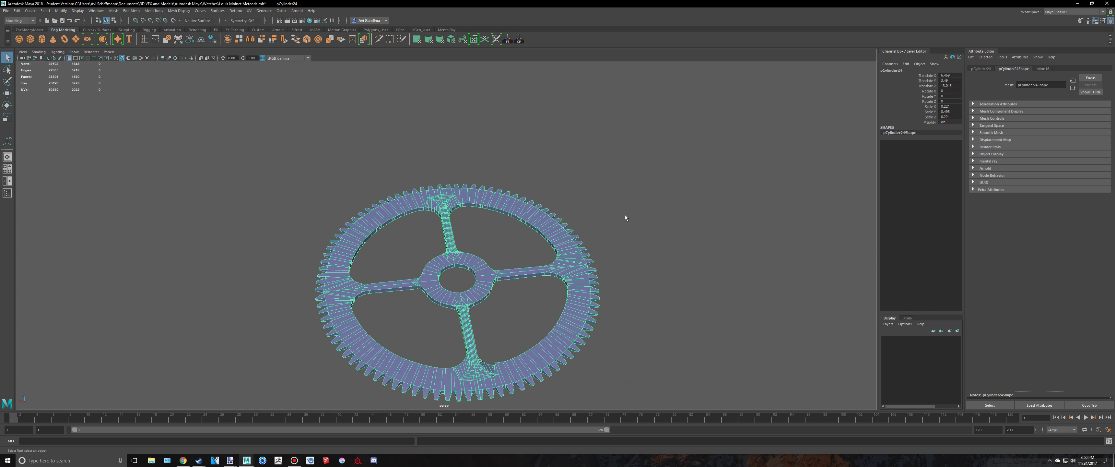
click(624, 216)
scroll(616, 223, down, 4)
alt+drag(608, 232, 597, 242)
click(466, 313)
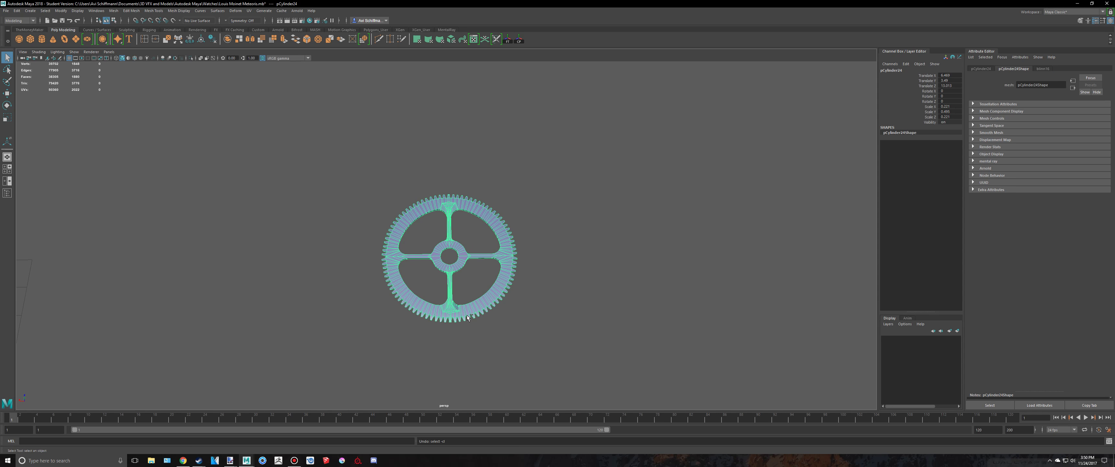
right_drag(485, 303, 465, 316)
scroll(465, 316, up, 6)
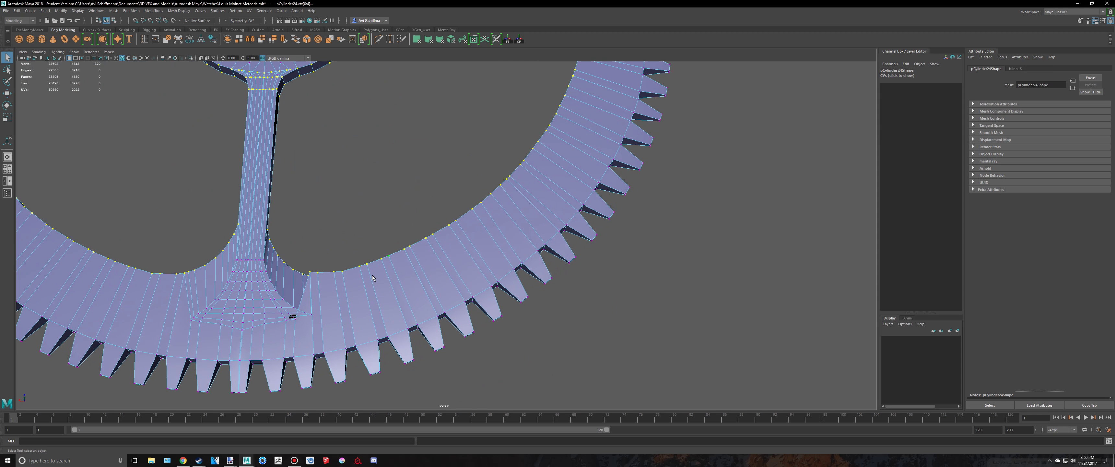
key(ctrl+z)
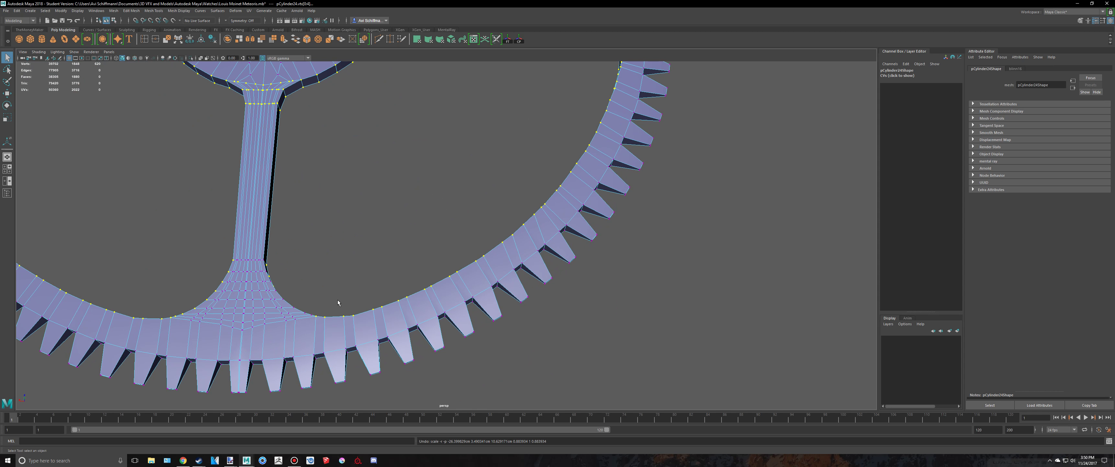
- Add the missed vertices beside the lower spoke's rim fillet and scale the whole selection inward from the top view
alt+middle_drag(338, 302, 424, 299)
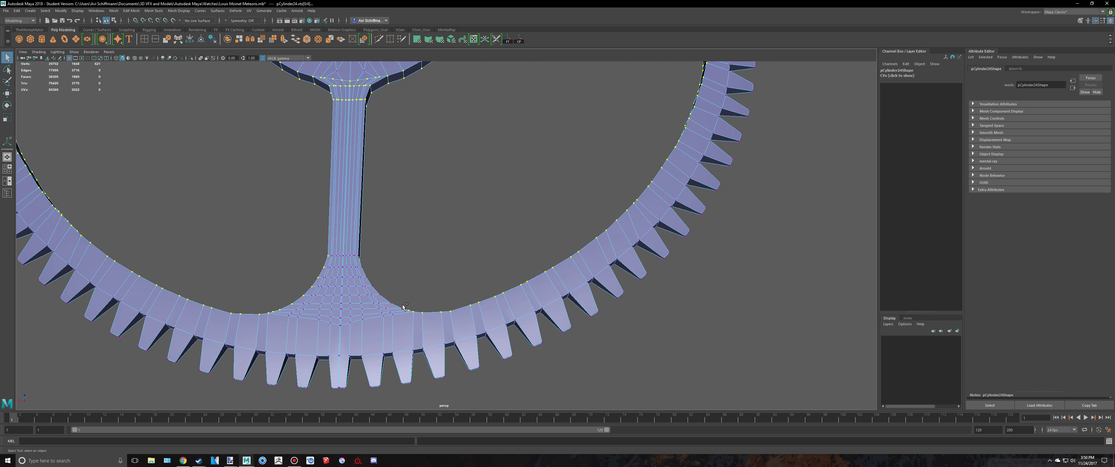
scroll(432, 293, down, 5)
alt+drag(432, 293, 303, 204)
key(space)
key(r)
drag(498, 304, 494, 302)
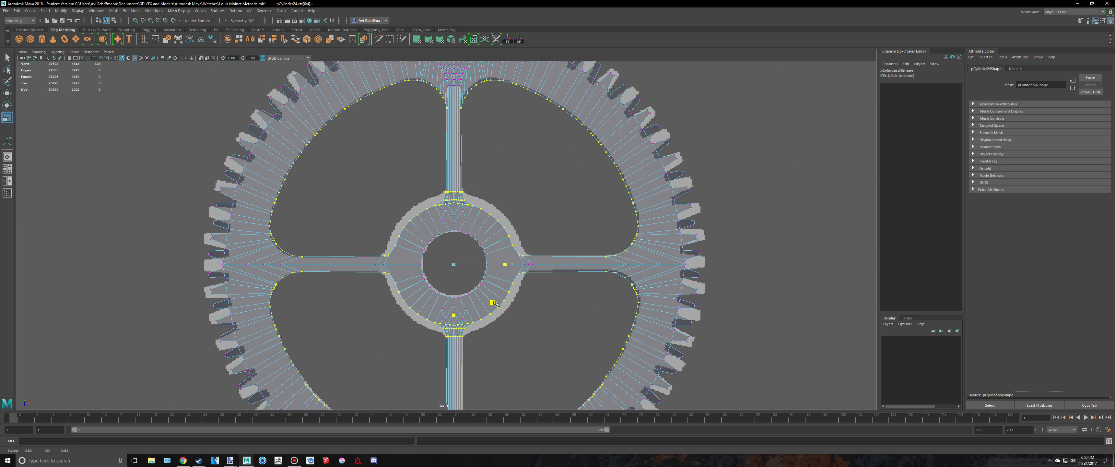
- Undo and redo the last scale to compare the gear before and after
key(ctrl+z)
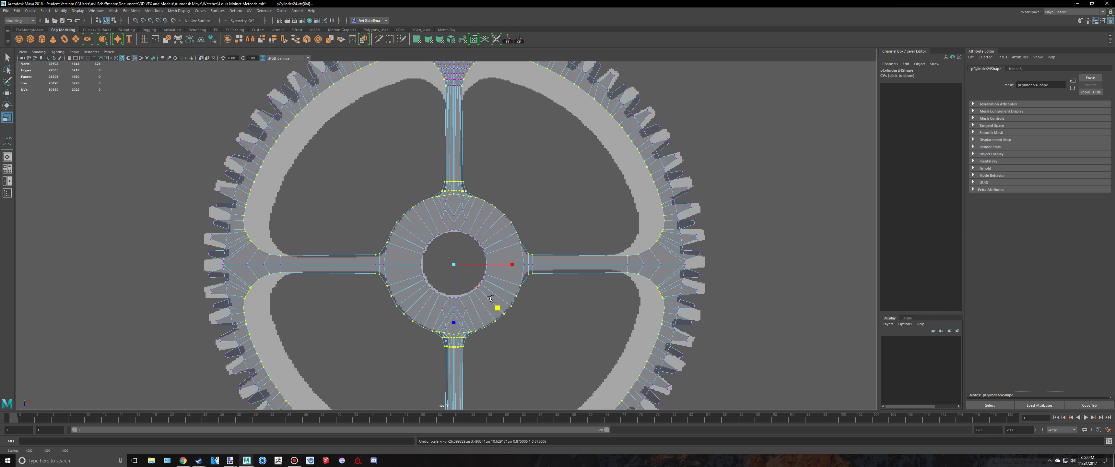
key(ctrl+z)
key(shift+z)
key(shift+z)
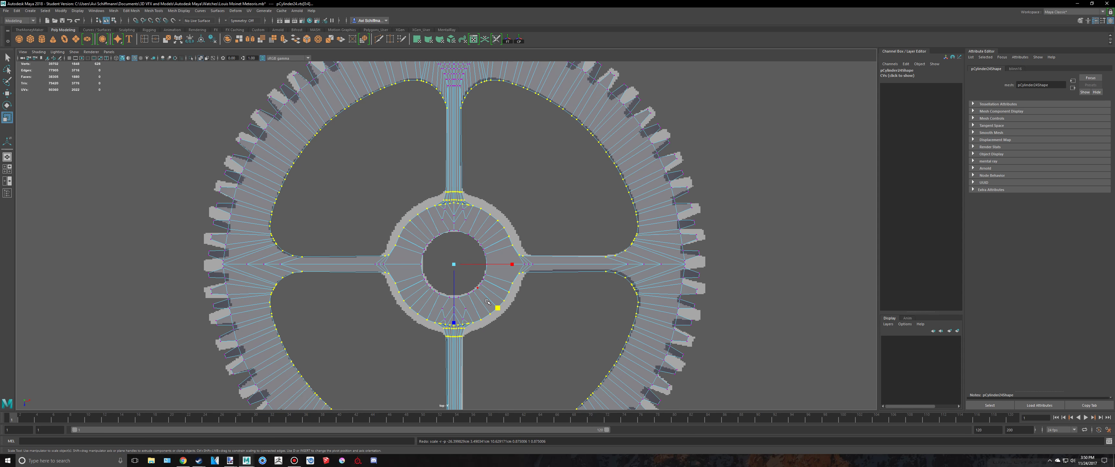
- Check the scaled gear in perspective, return to object mode and deselect it
key(space)
key(space)
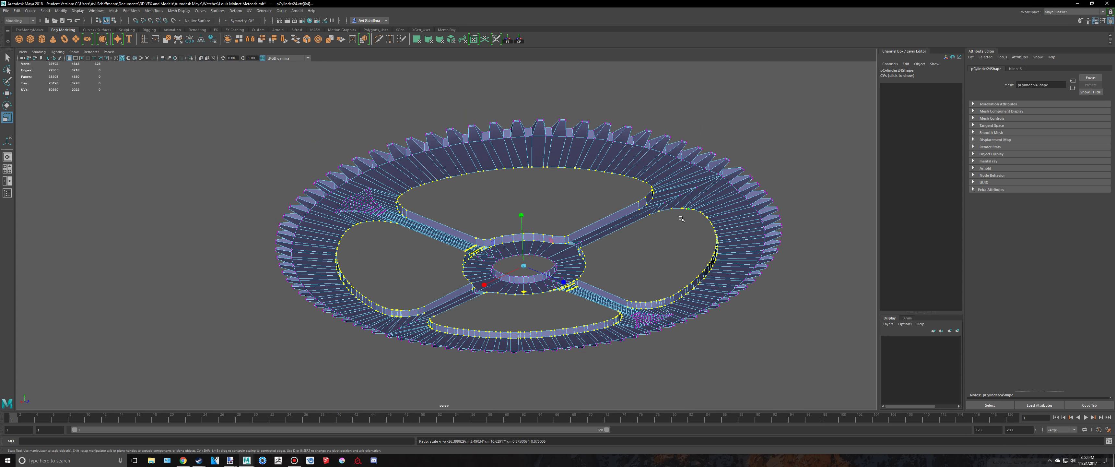
alt+drag(571, 242, 613, 223)
alt+middle_drag(613, 223, 593, 284)
key(q)
right_drag(547, 148, 580, 138)
click(738, 186)
- Save the scene and accept the student version notice
alt+right_drag(737, 187, 659, 220)
alt+drag(659, 220, 627, 212)
key(ctrl+s)
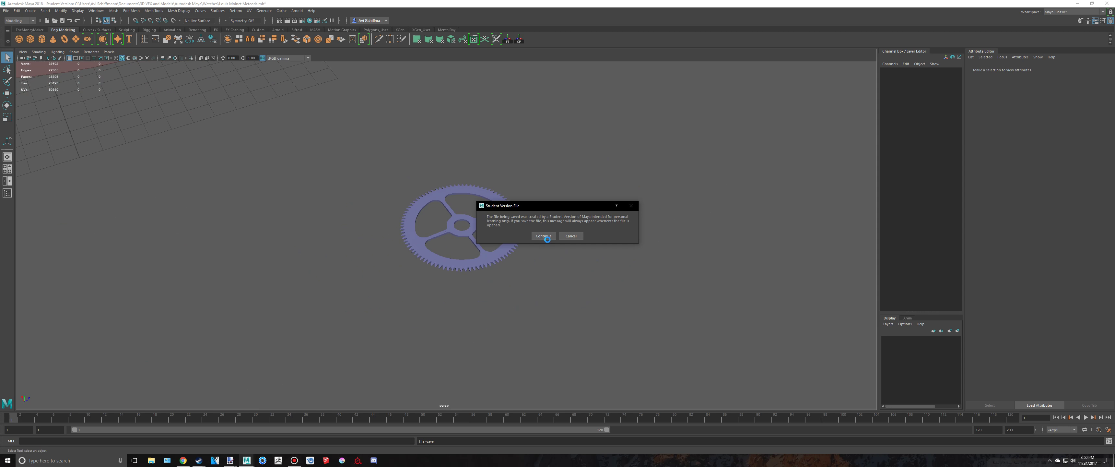
click(546, 236)
- Assign a new Blinn material to the gear
alt+right_drag(511, 237, 511, 386)
click(448, 227)
key(f)
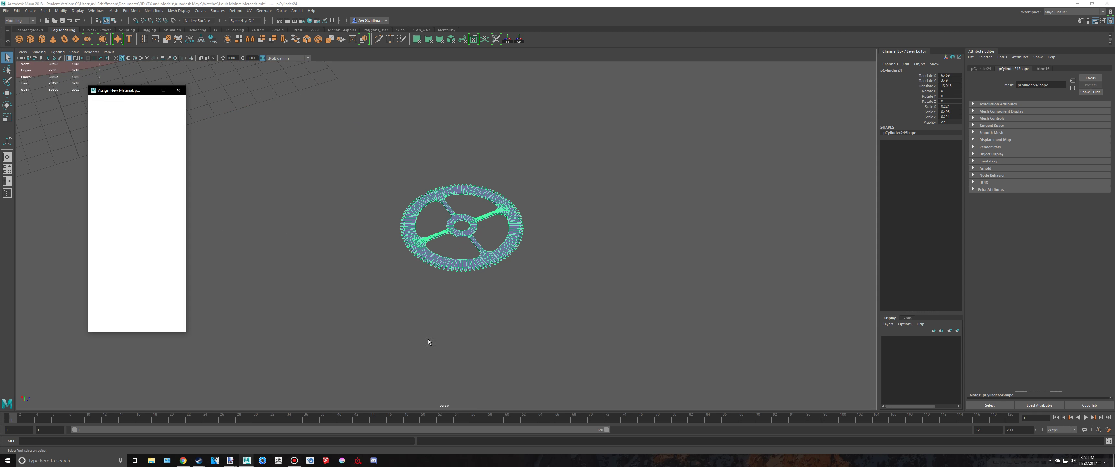
click(139, 174)
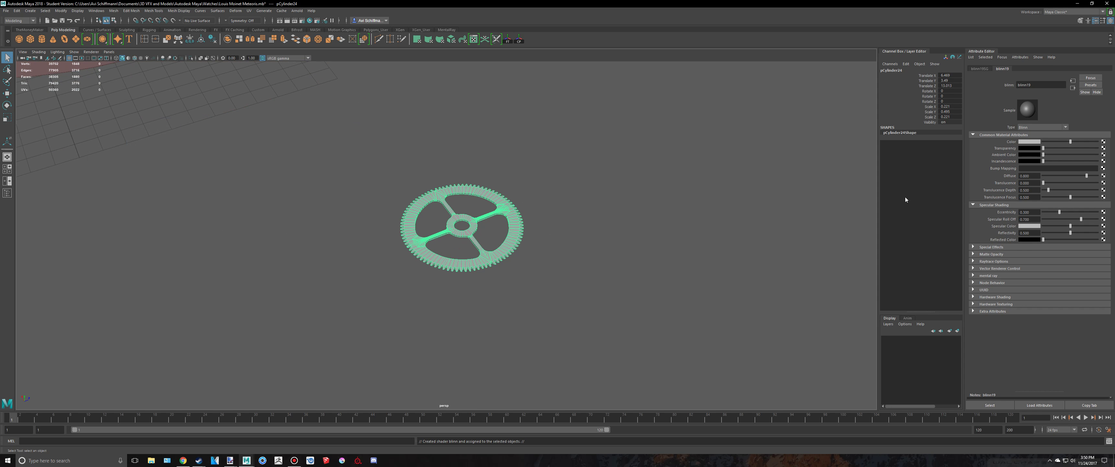
- Set the gear material's color to light purple and deselect the gear
click(1031, 141)
drag(1038, 166, 1025, 160)
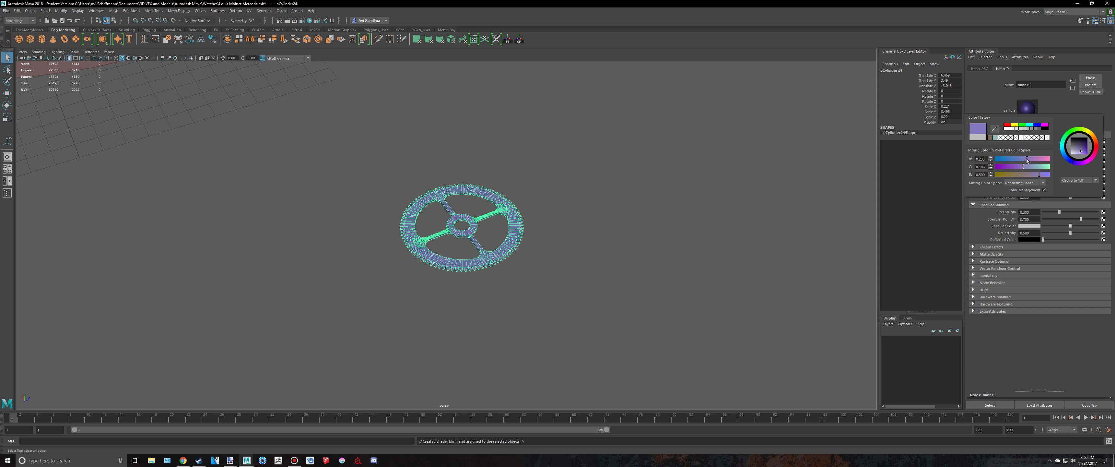
click(1033, 142)
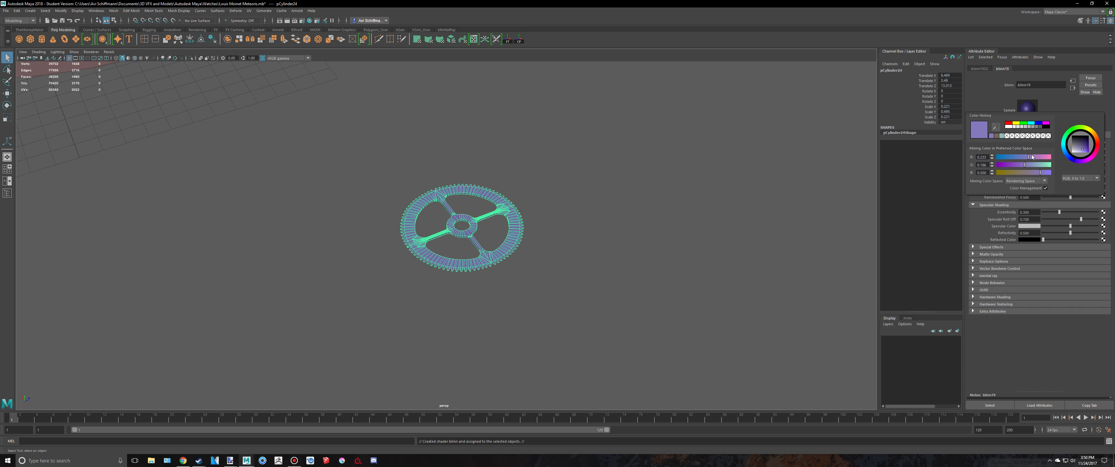
click(1045, 167)
right_drag(527, 220, 556, 204)
click(555, 204)
- Move the gear along X and Z into the watch assembly, just below the central pivot
scroll(556, 205, down, 4)
scroll(555, 205, down, 5)
alt+middle_drag(520, 231, 567, 269)
drag(545, 336, 459, 260)
alt+drag(469, 262, 390, 299)
key(w)
middle_drag(453, 310, 615, 262)
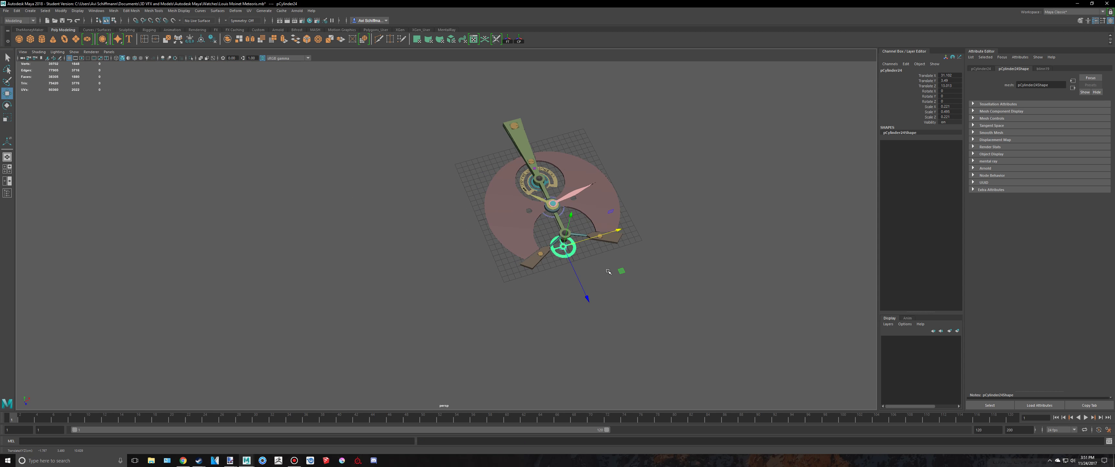
middle_drag(586, 294, 574, 265)
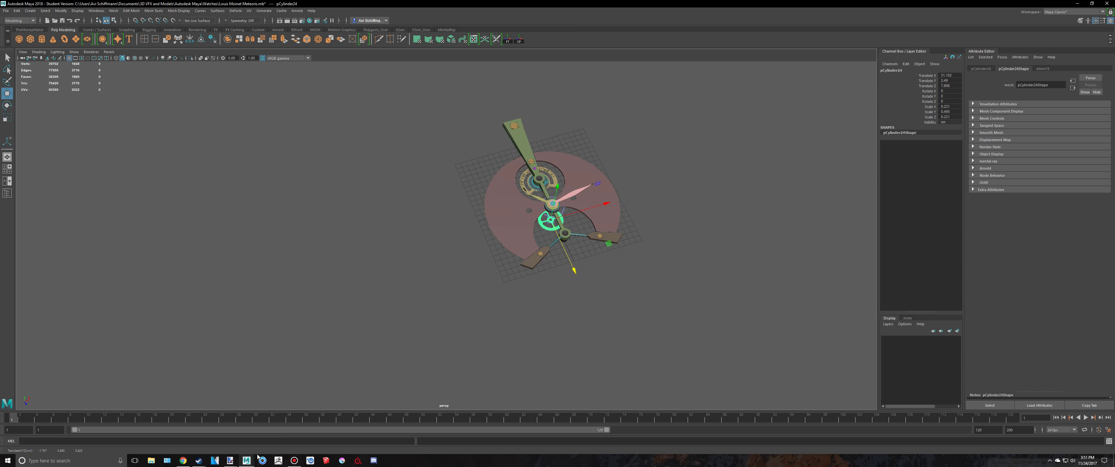
- Switch to the reference watch scene and select the spoked gears and round disc pieces around the central pivot
mouse_move(257, 456)
click(282, 435)
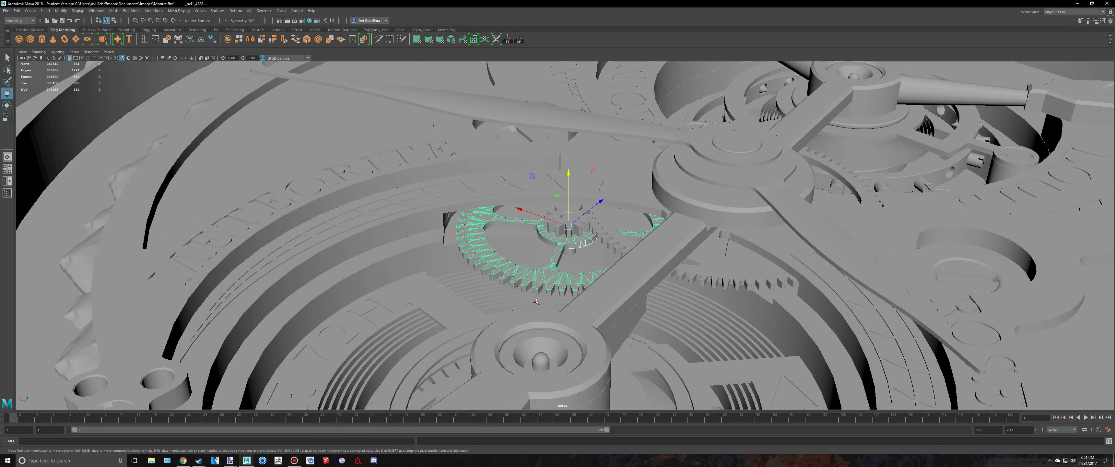
alt+drag(535, 301, 623, 243)
shift+click(603, 192)
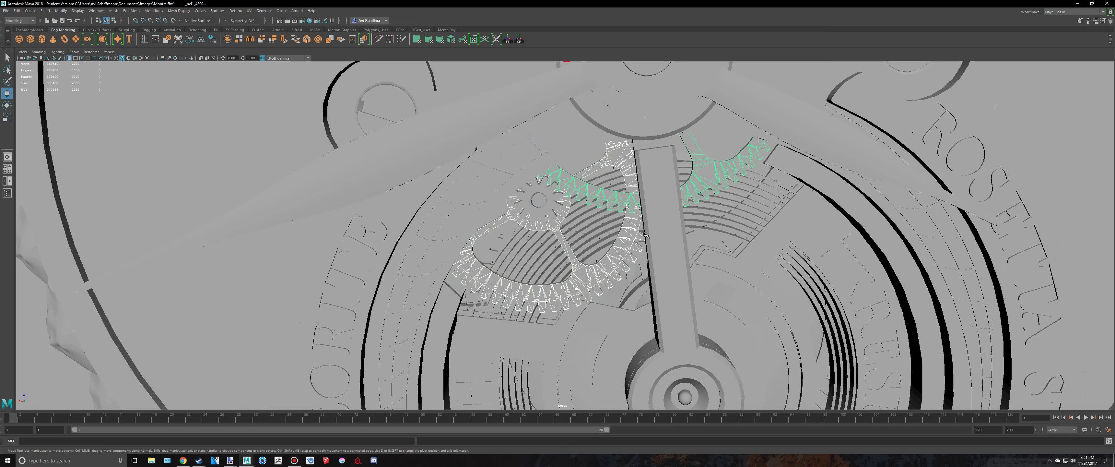
alt+drag(603, 192, 595, 258)
scroll(595, 258, up, 4)
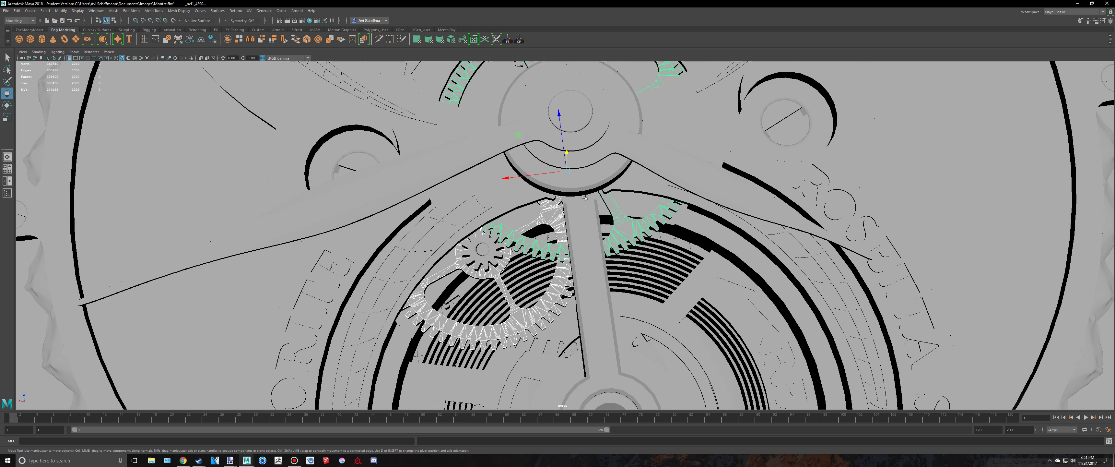
shift+click(587, 182)
scroll(524, 228, down, 5)
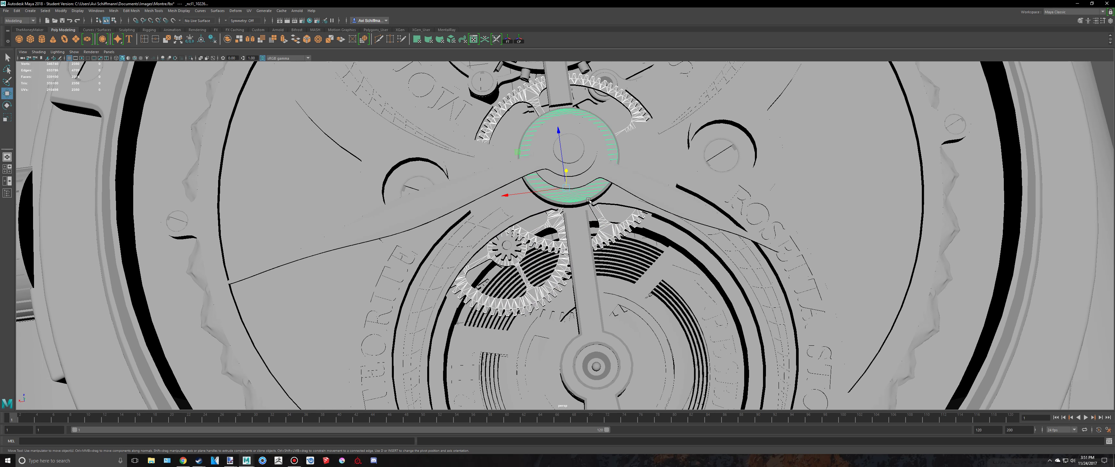
scroll(587, 200, up, 3)
shift+click(584, 187)
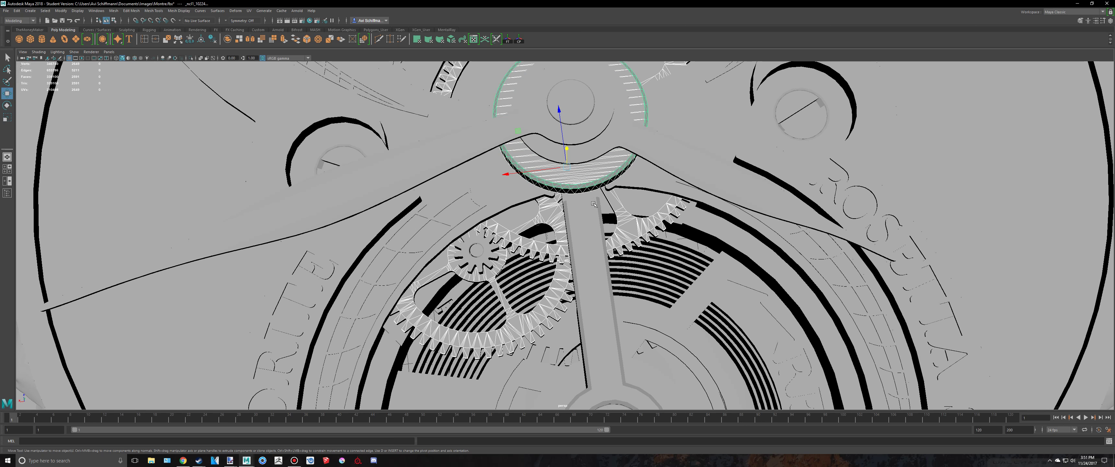
- Isolate the selected gears and disc in the top view, frame them near the center, and clear the selection
scroll(558, 255, down, 3)
alt+middle_drag(557, 255, 624, 256)
key(space)
key(space)
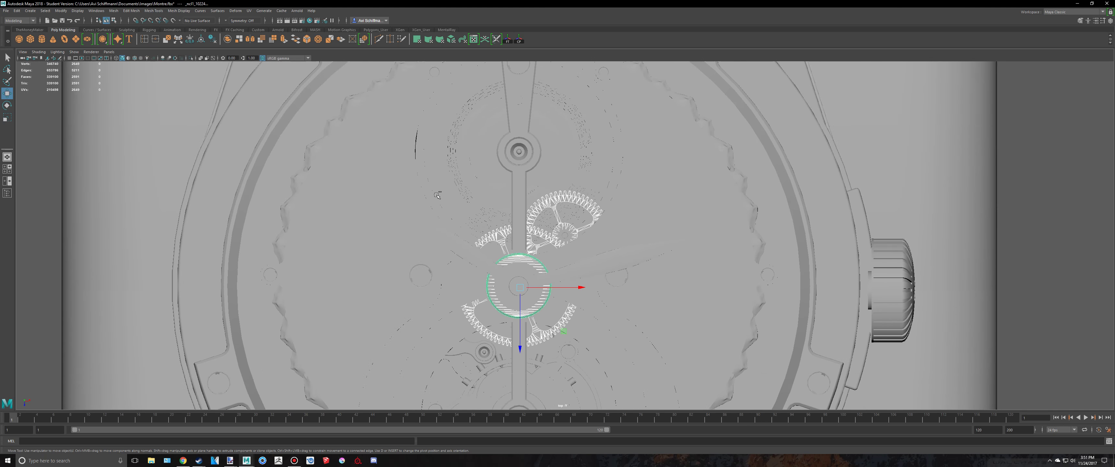
click(191, 58)
scroll(571, 258, up, 5)
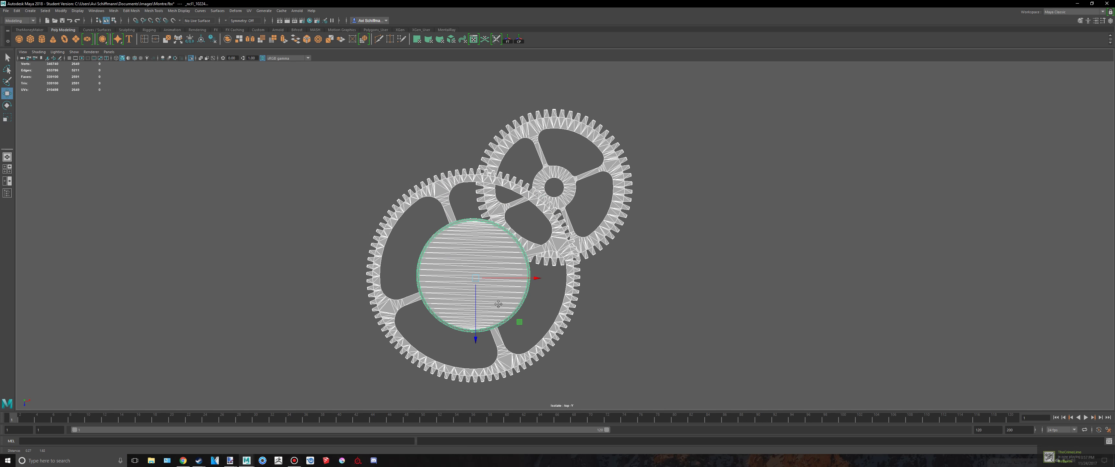
scroll(541, 249, down, 2)
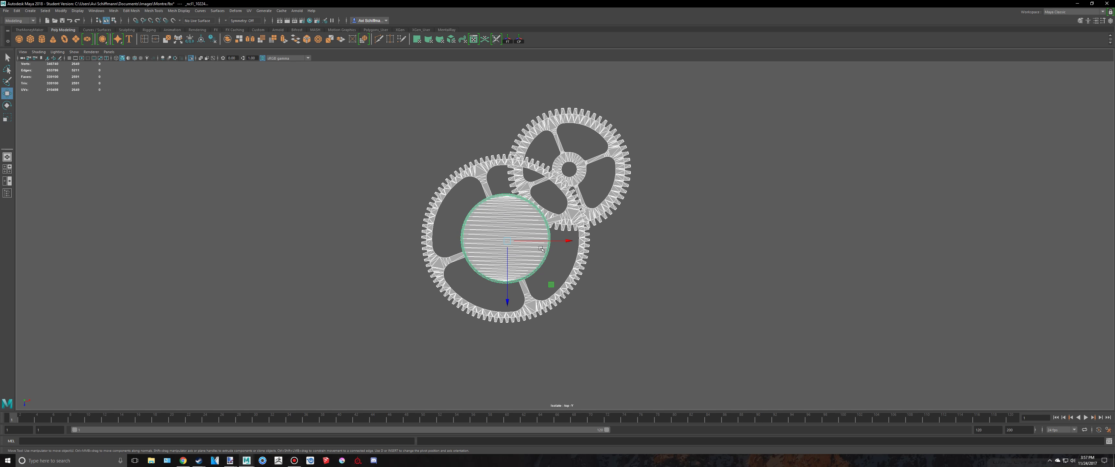
key(space)
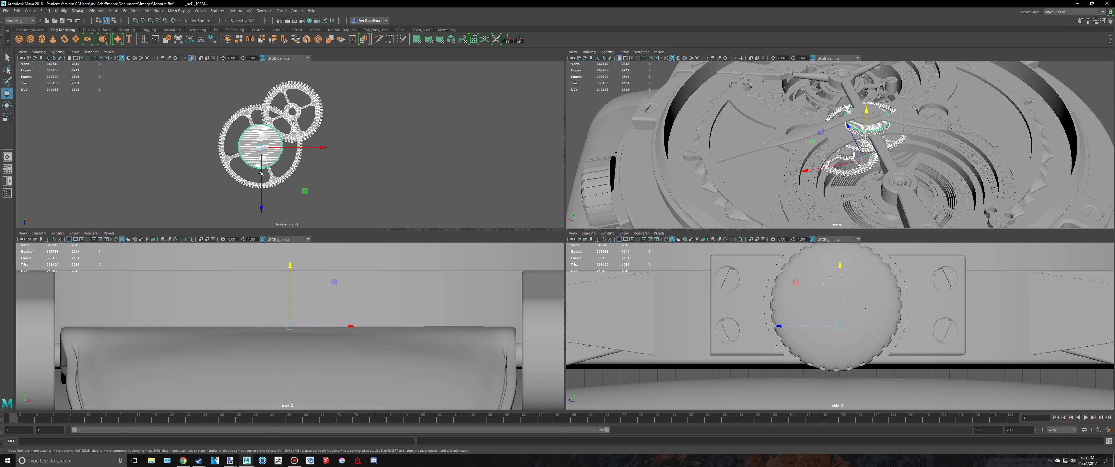
key(space)
scroll(920, 269, down, 2)
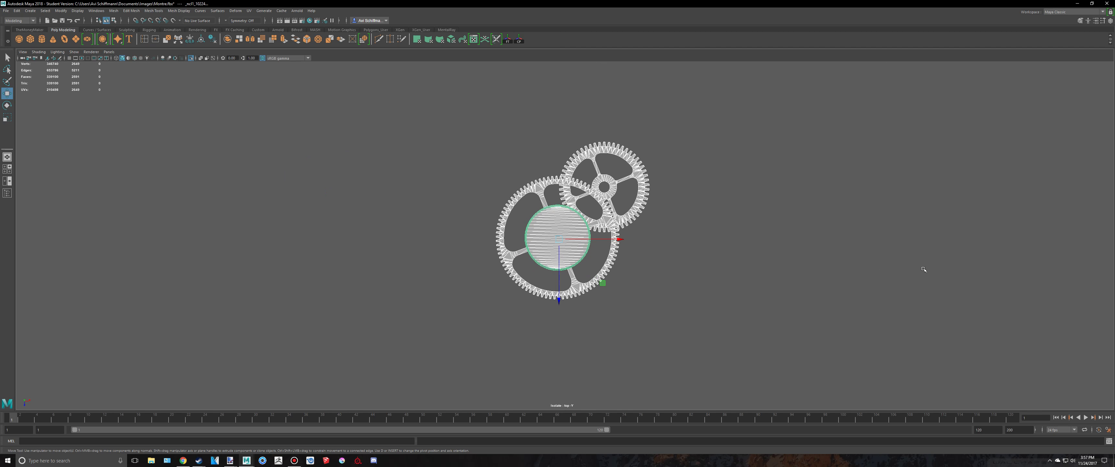
click(946, 277)
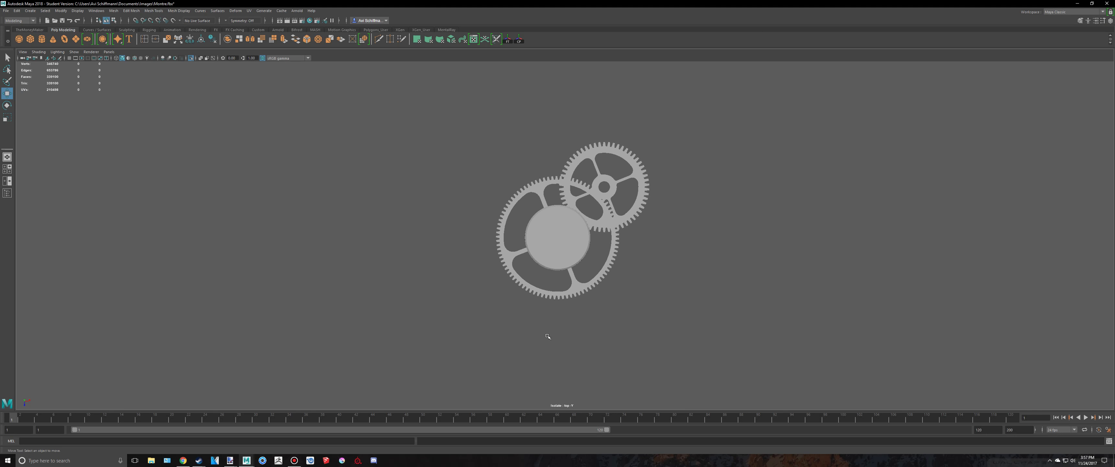
- Return to the working watch scene and hide the Channel Box and Attribute Editor
key(alt+Tab)
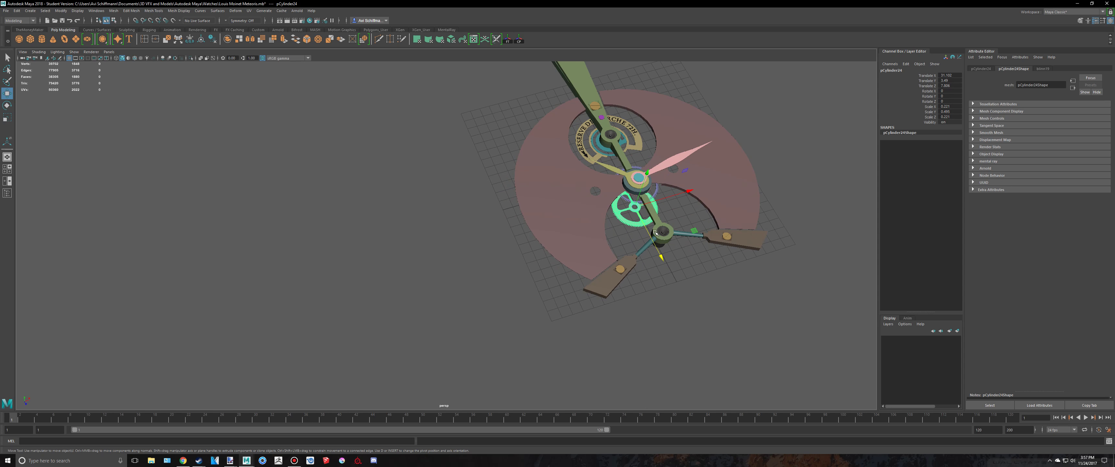
alt+drag(654, 232, 606, 165)
click(1103, 21)
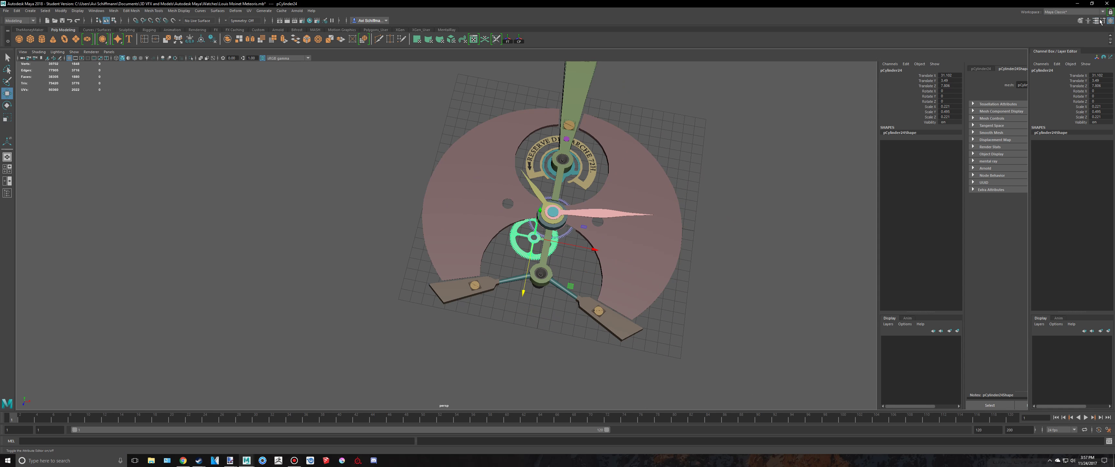
click(1110, 22)
key(f)
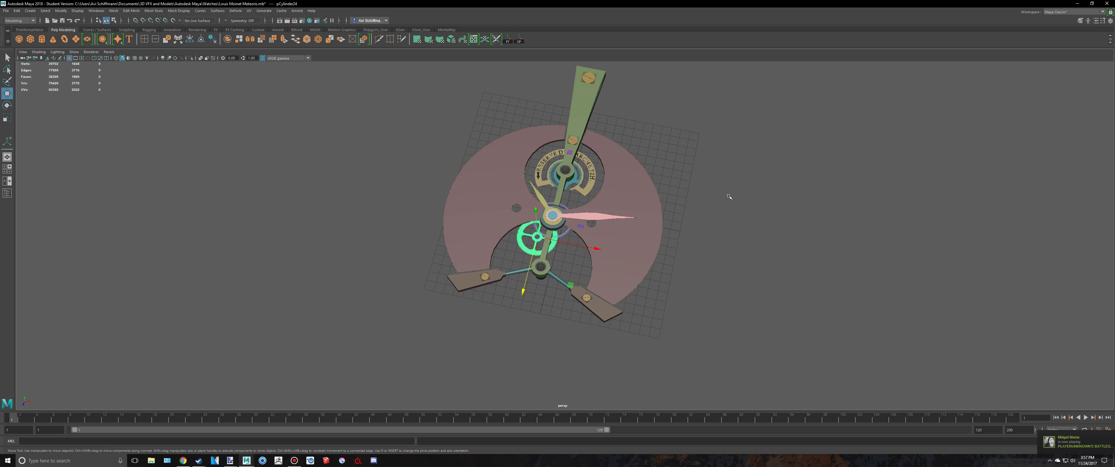
- In the top view, replace the reference image plane's picture with Screenshot (563)
key(space)
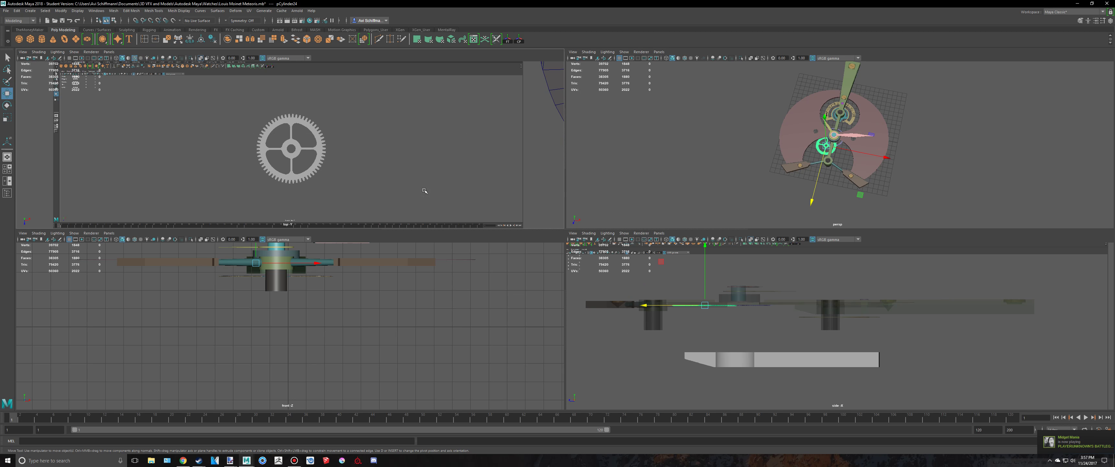
key(space)
click(784, 219)
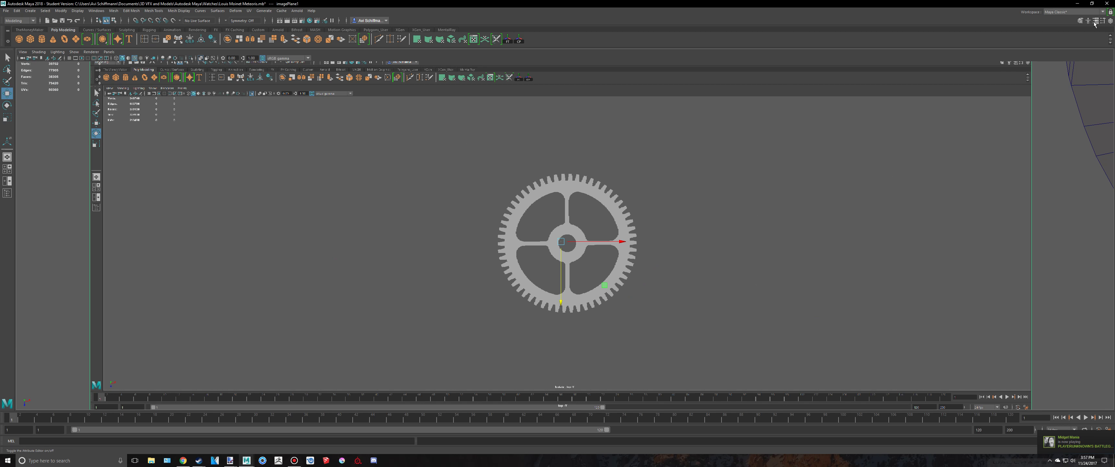
click(1094, 24)
click(1090, 193)
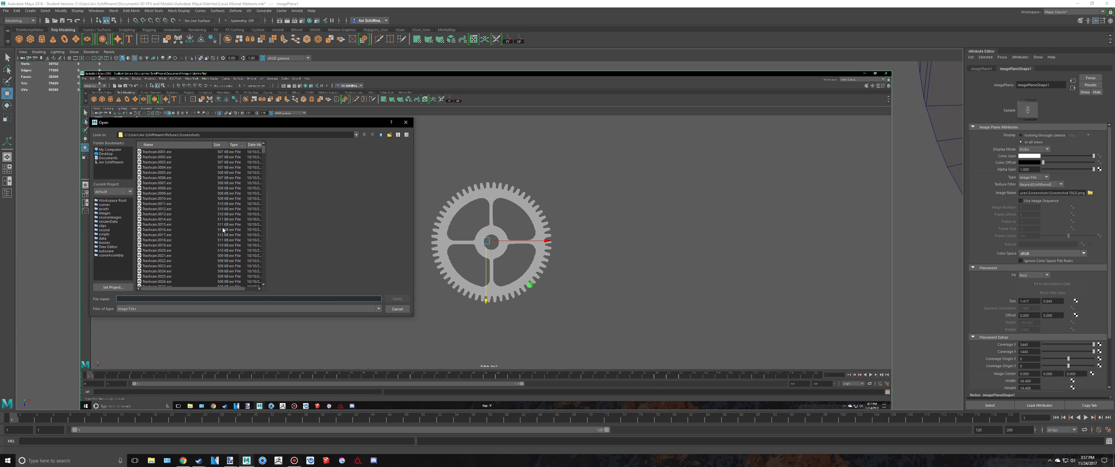
text(screenshot ()
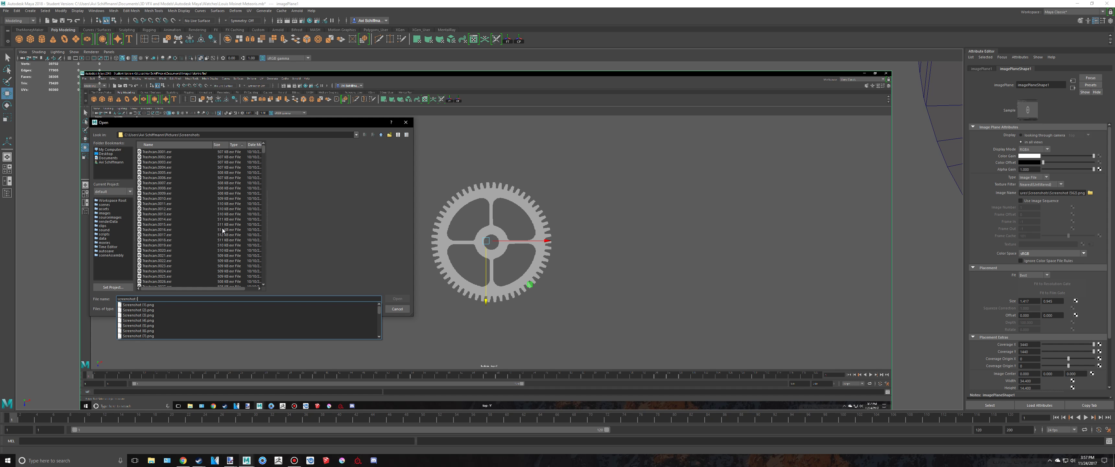
text(564)
key(BackSpace)
text(3)
key(Return)
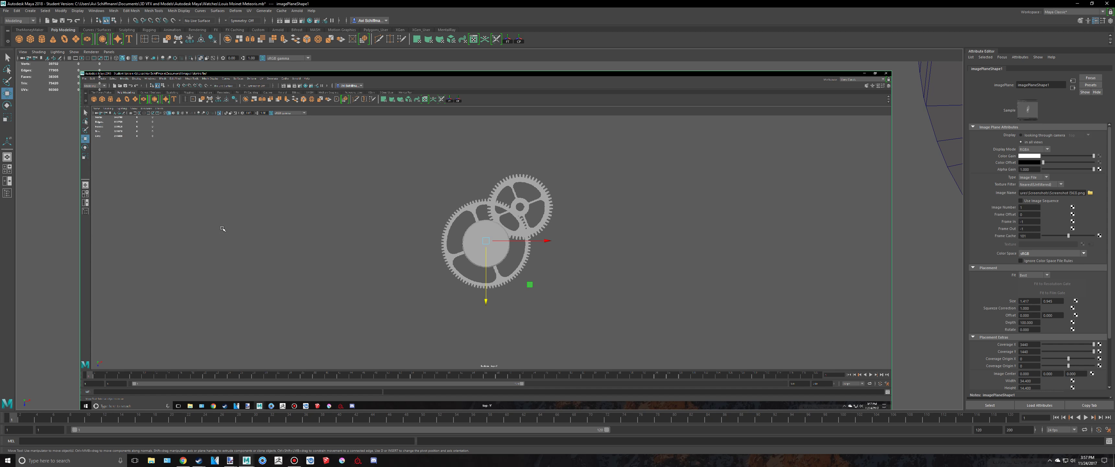
- Move the reference image plane over the watch model so its large gear sits on the central pivot
key(ctrl+z)
key(ctrl+z)
key(ctrl+z)
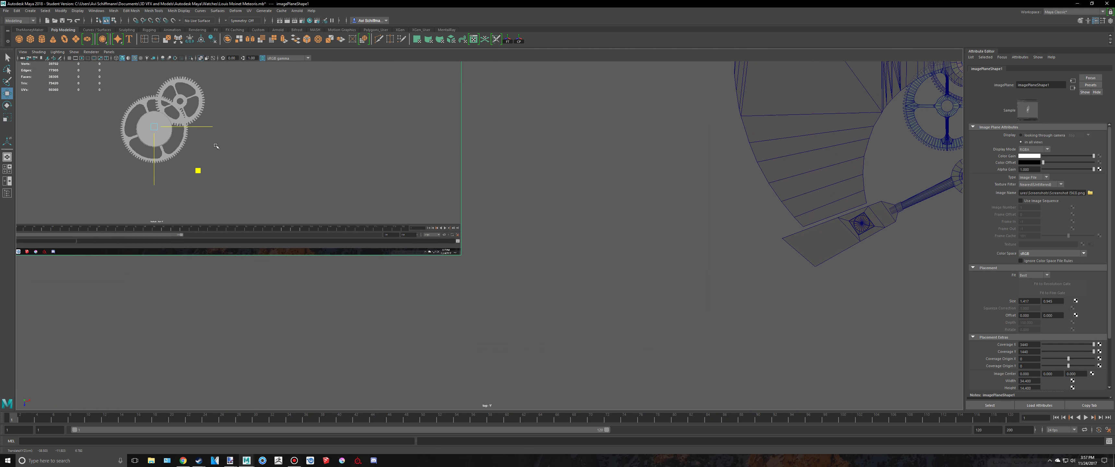
key(r)
alt+drag(411, 223, 372, 261)
key(w)
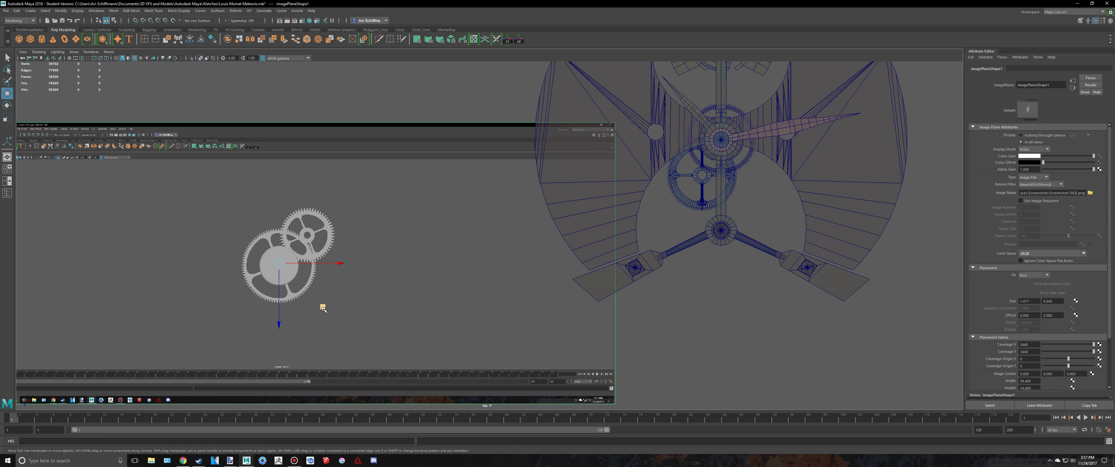
middle_drag(323, 308, 688, 158)
key(f)
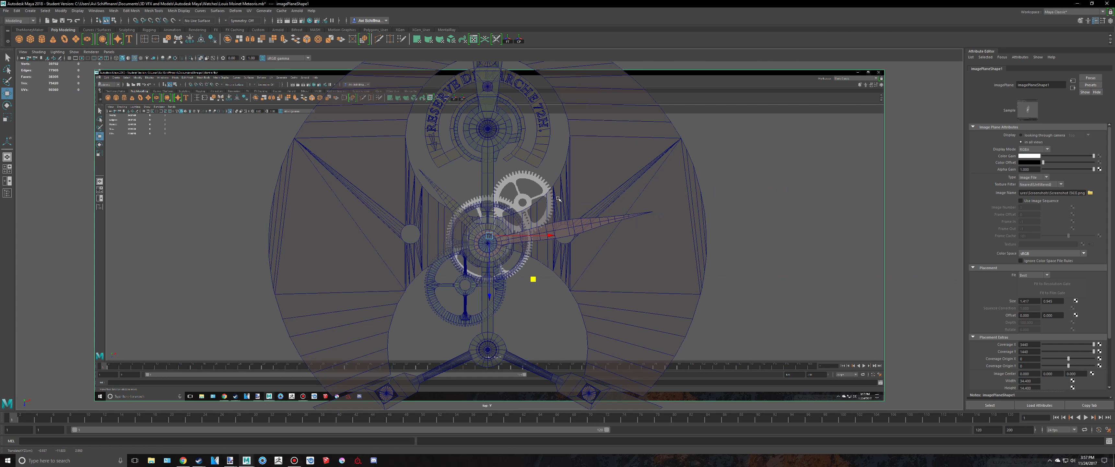
scroll(505, 250, up, 3)
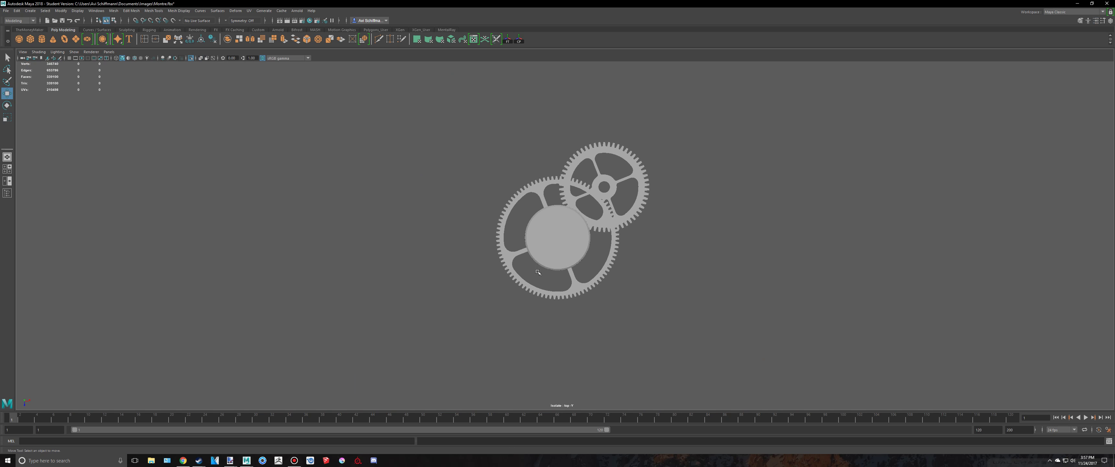
- Examine the gear arrangement around the central pivot in the reference scene's perspective view, and return to the working scene
key(alt+Tab)
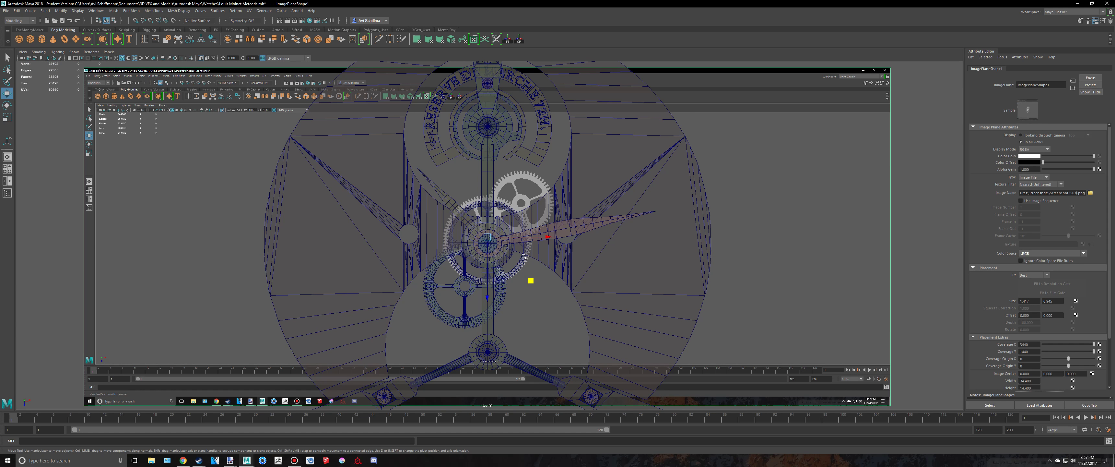
click(246, 460)
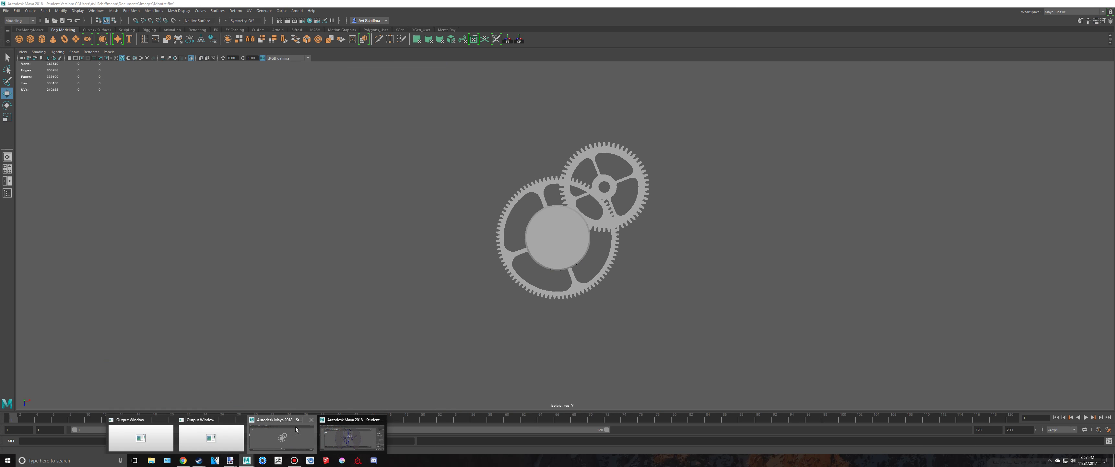
click(296, 429)
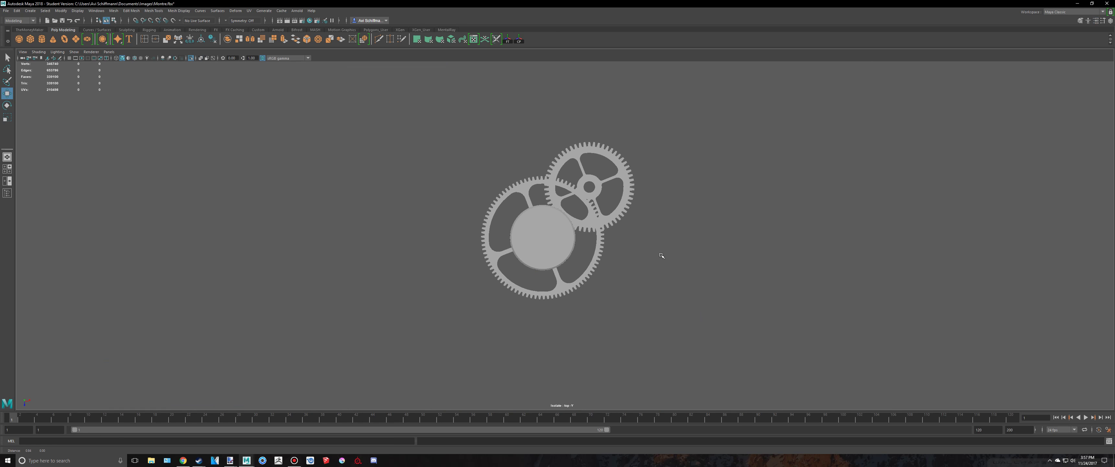
key(space)
key(space)
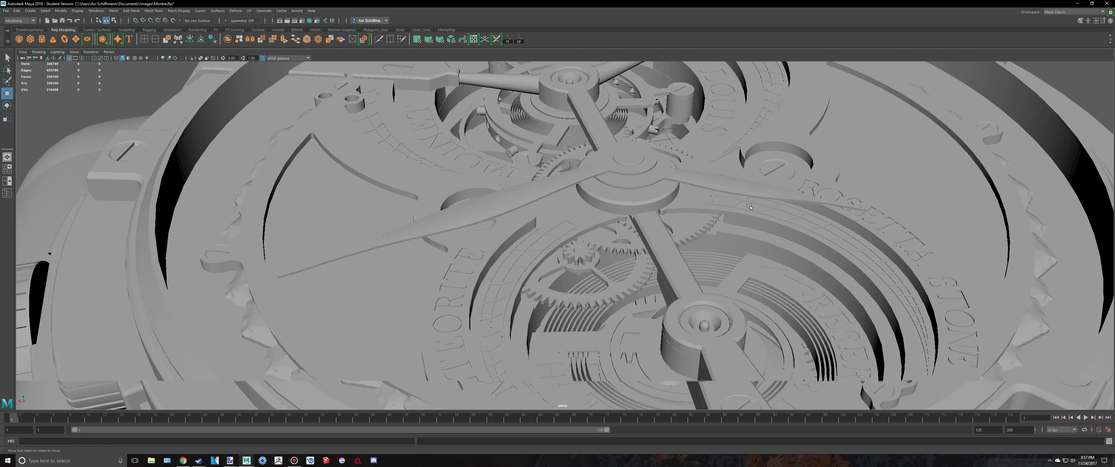
alt+drag(784, 180, 607, 215)
scroll(607, 215, down, 5)
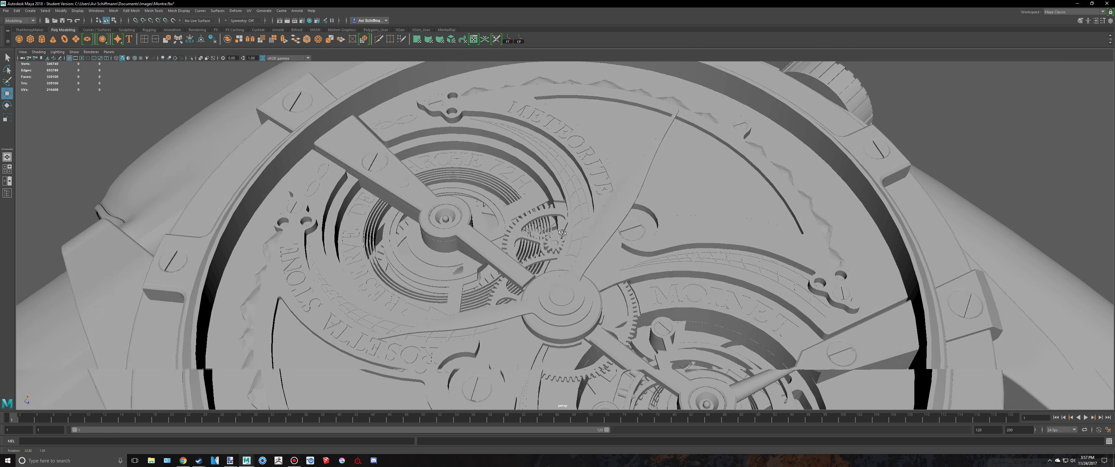
key(alt+Tab)
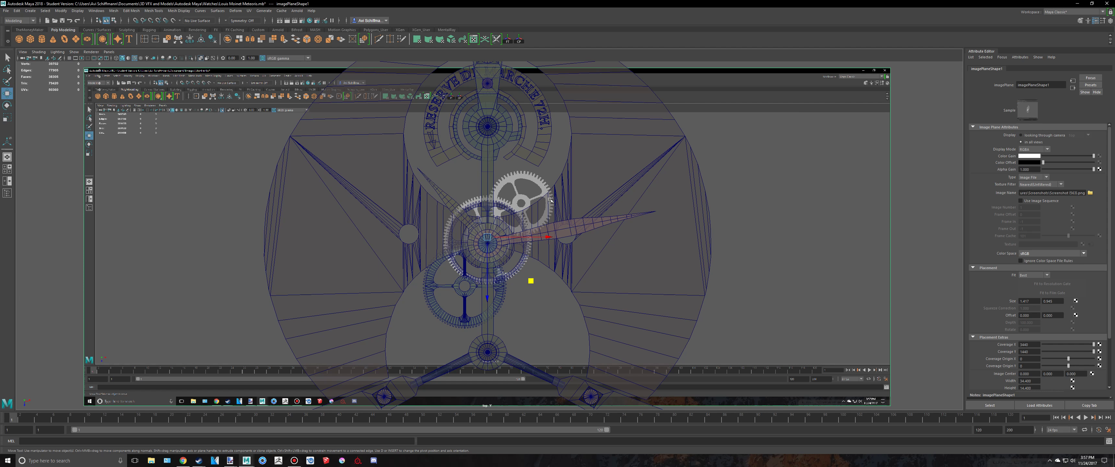
- Reselect the reference image plane and scale it down uniformly to fit its large gear to the model's central gear
scroll(551, 200, up, 2)
click(582, 276)
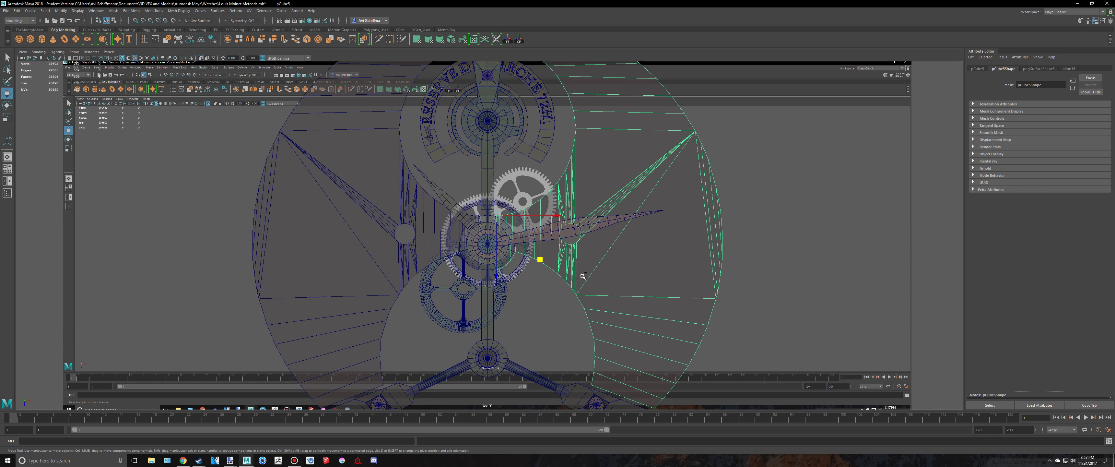
click(540, 276)
scroll(541, 277, up, 4)
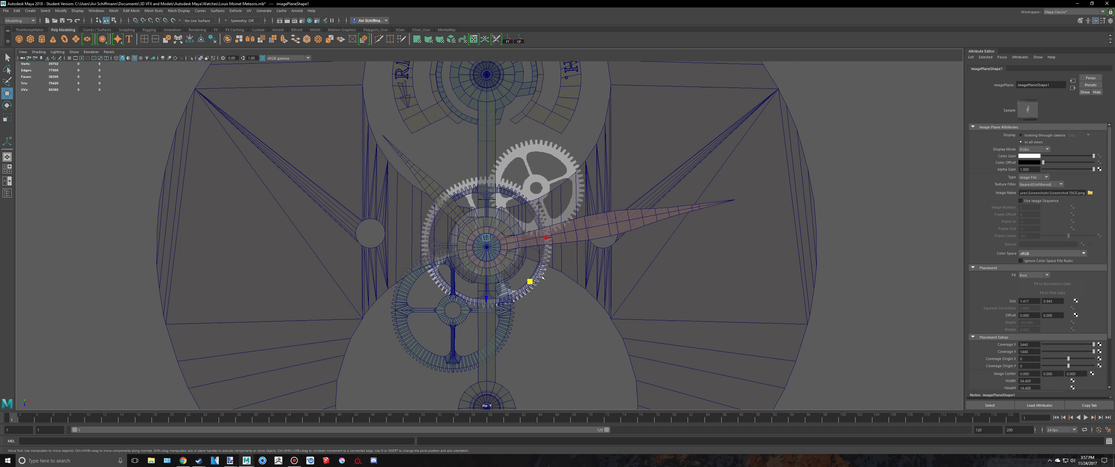
scroll(506, 260, up, 2)
drag(485, 180, 485, 179)
scroll(595, 307, down, 2)
scroll(585, 303, down, 5)
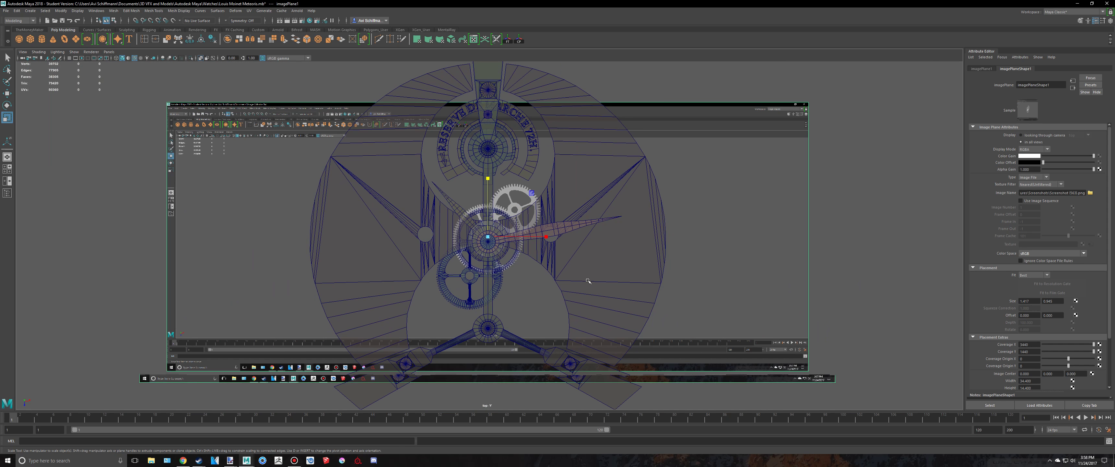
drag(488, 235, 464, 237)
scroll(485, 239, up, 2)
scroll(485, 238, up, 4)
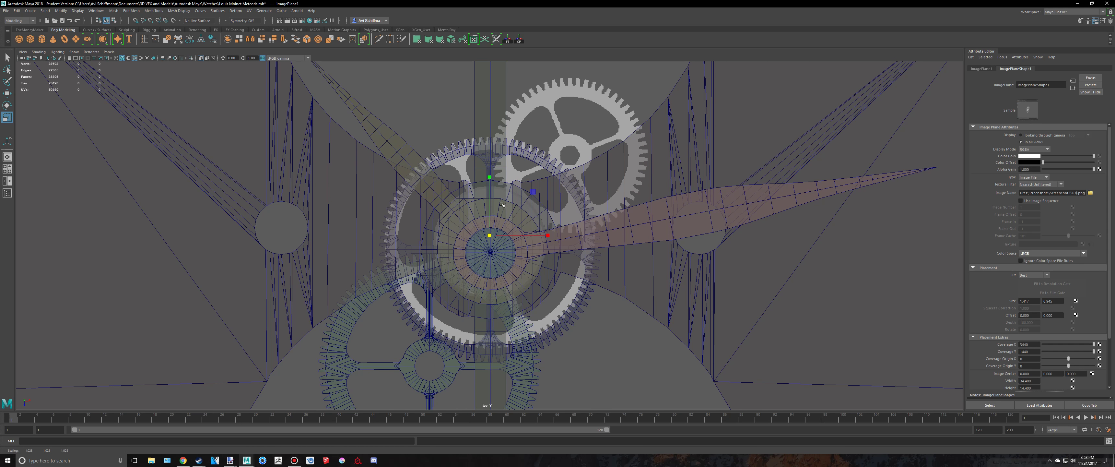
- Scale the reference image plane up slightly and shift it along Z to align its large gear with the central gear
drag(491, 181, 491, 192)
key(ctrl+z)
drag(483, 234, 517, 236)
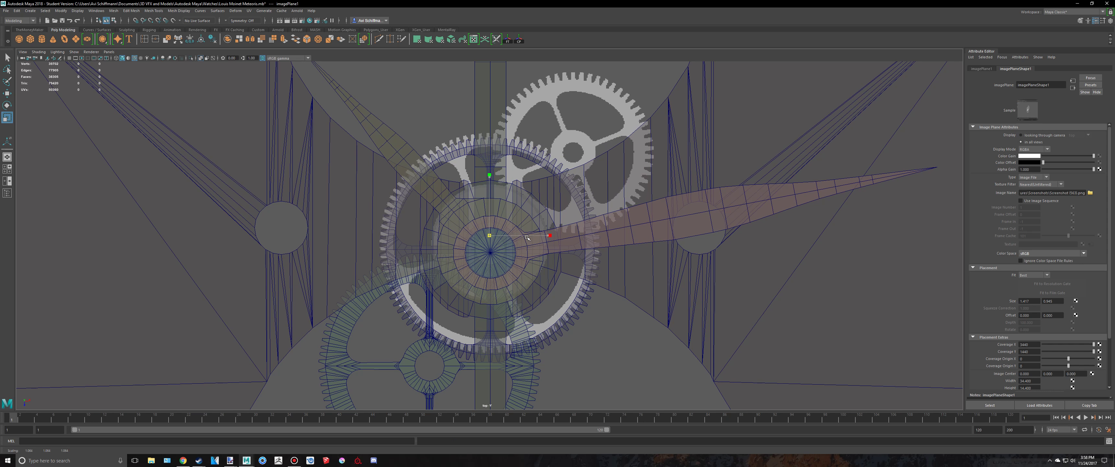
key(w)
drag(489, 285, 489, 292)
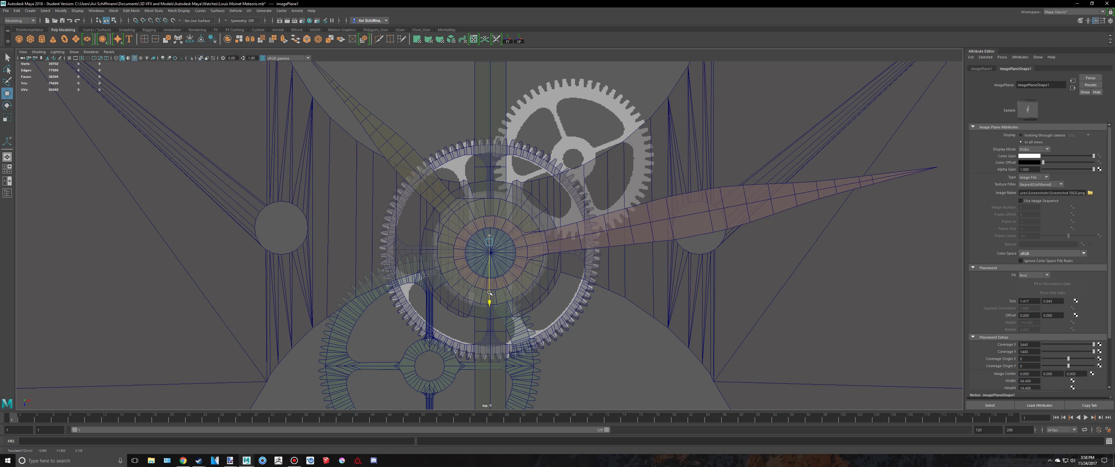
- Move the spoked gear beneath the central gear onto the smaller gear shown above it in the reference image
scroll(505, 270, down, 6)
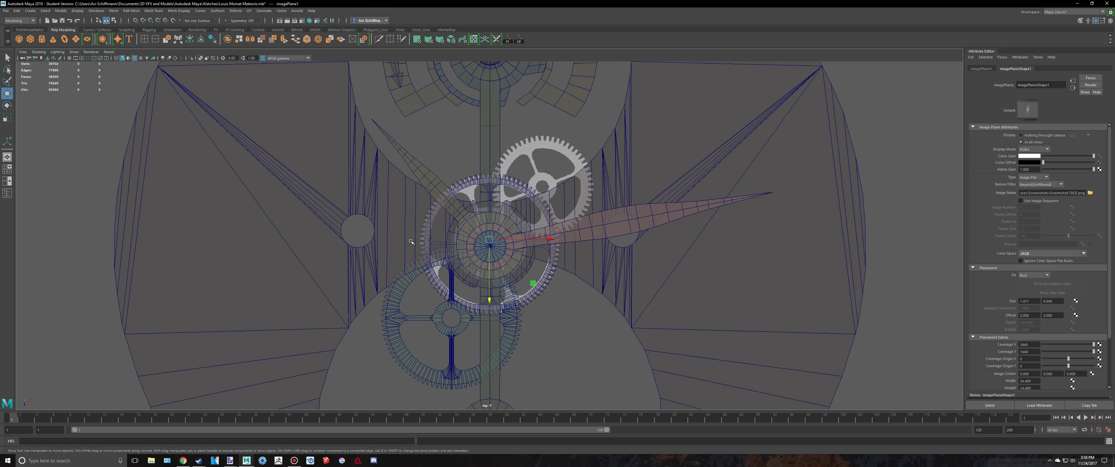
click(442, 330)
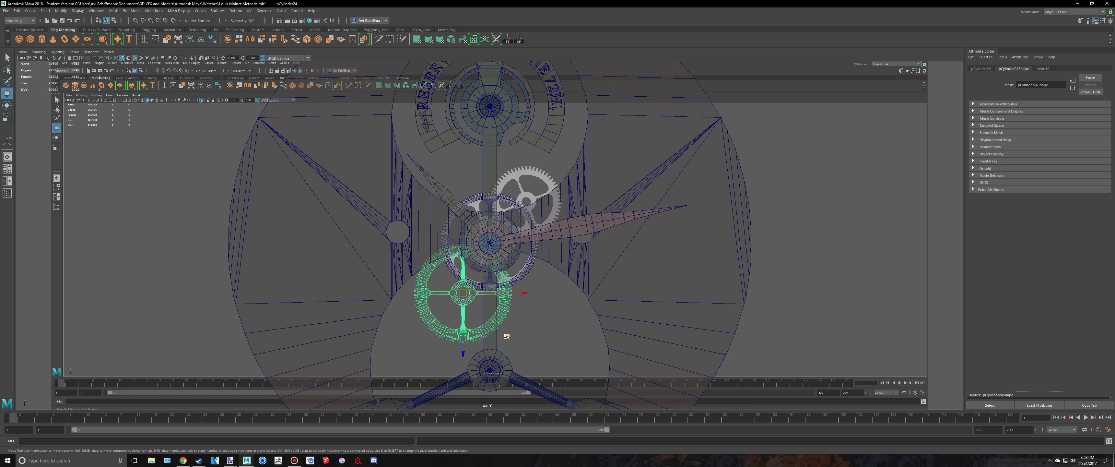
key(space)
click(777, 175)
key(space)
key(space)
scroll(710, 315, up, 3)
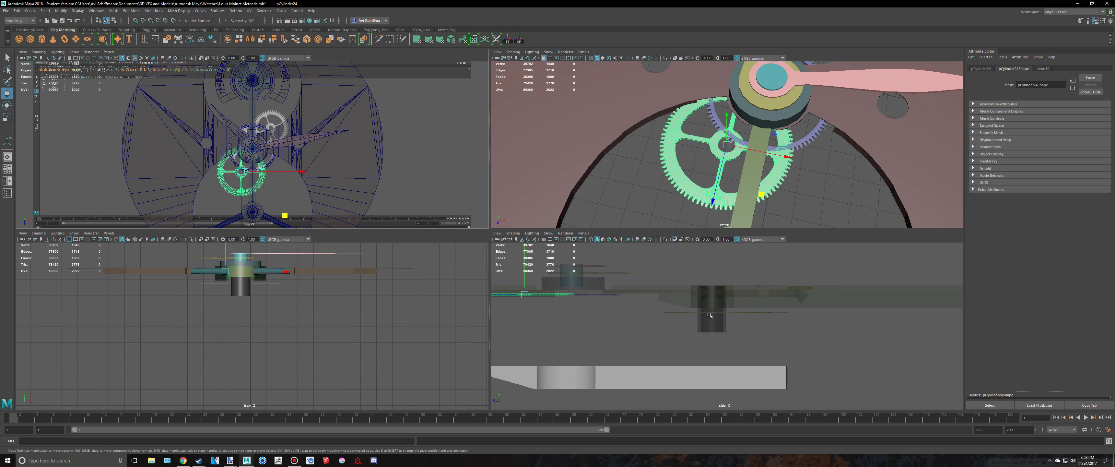
key(space)
scroll(519, 338, up, 1)
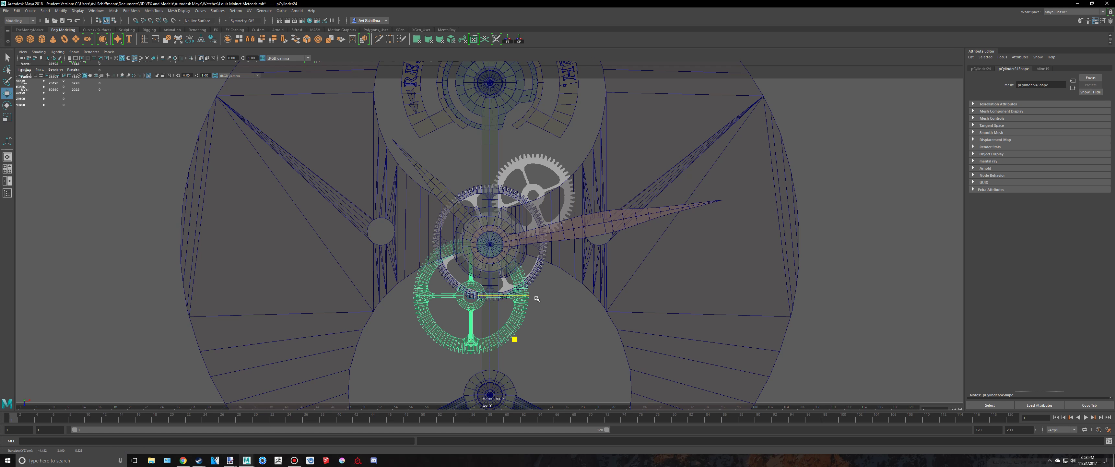
drag(514, 339, 575, 236)
- Scale the moved gear down uniformly until its teeth match the outline of the reference image's smaller gear
key(f)
key(r)
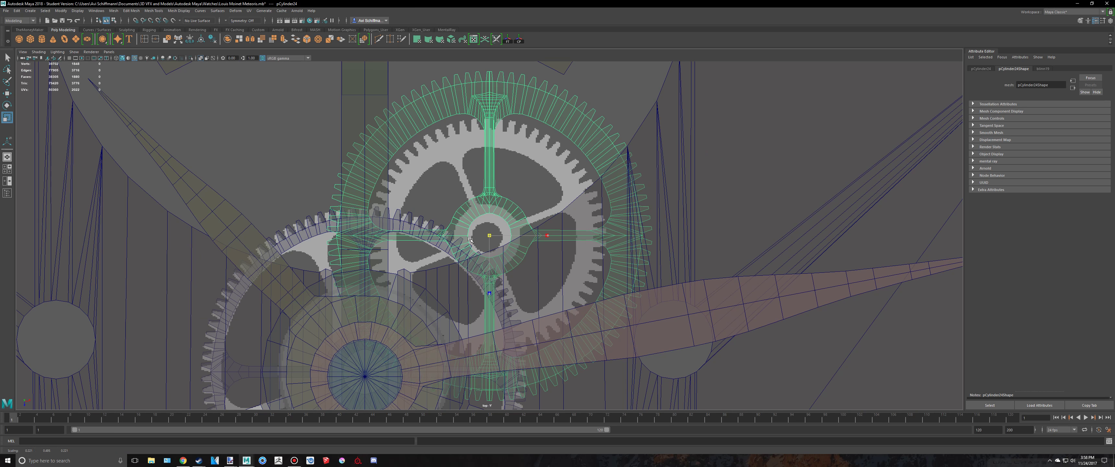
drag(470, 238, 415, 240)
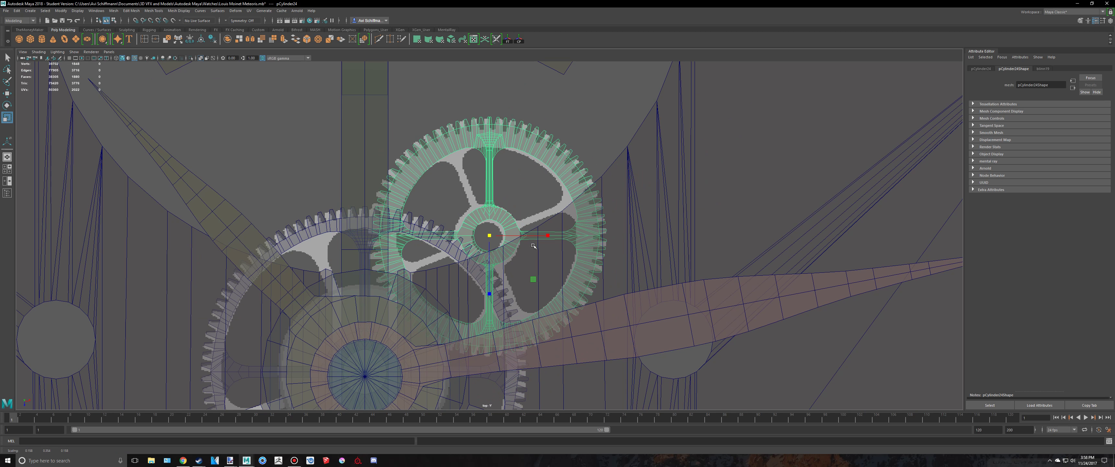
- Compare the resized gear's height in the perspective view with the matching gear in the reference scene
key(space)
click(775, 154)
scroll(776, 155, down, 4)
key(f)
alt+drag(776, 155, 532, 203)
key(alt+Tab)
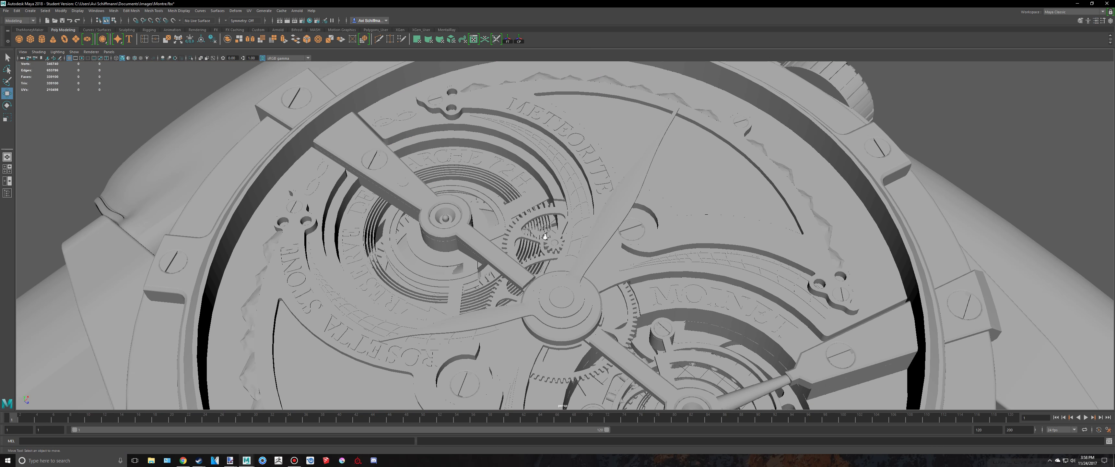
scroll(433, 338, up, 4)
alt+drag(433, 338, 498, 185)
click(514, 282)
key(f)
key(alt+Tab)
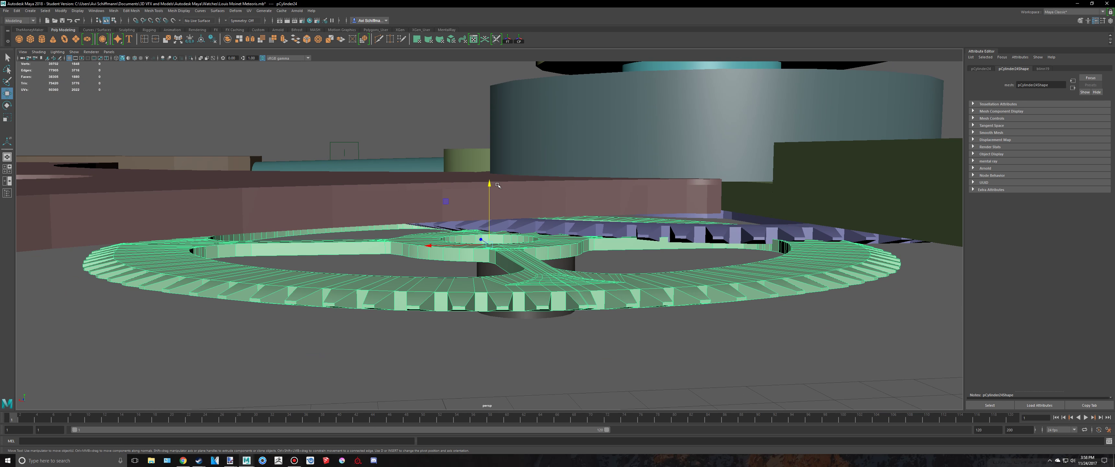
- Lower the resized gear vertically so it sits just beneath the central gear, and save the scene
scroll(471, 227, up, 5)
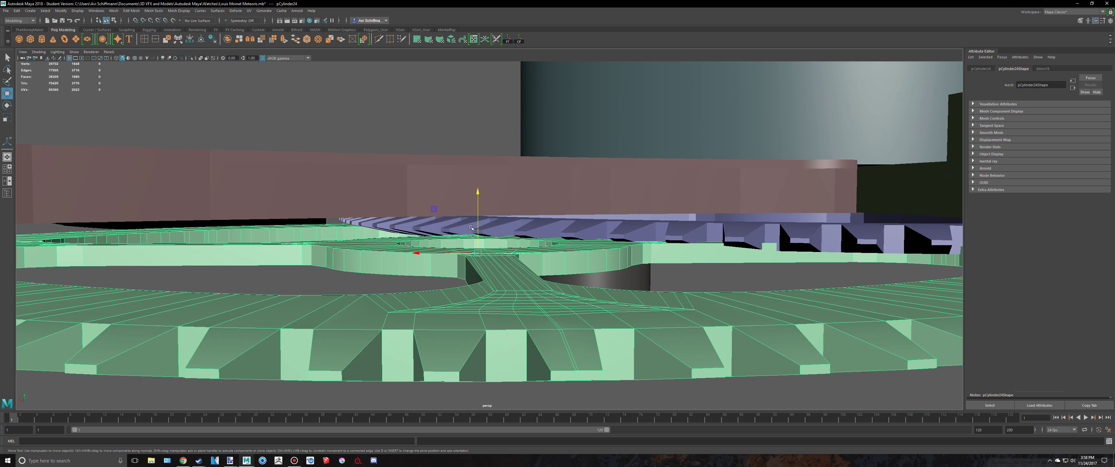
drag(479, 192, 480, 215)
middle_drag(490, 221, 486, 206)
click(472, 137)
scroll(474, 186, down, 7)
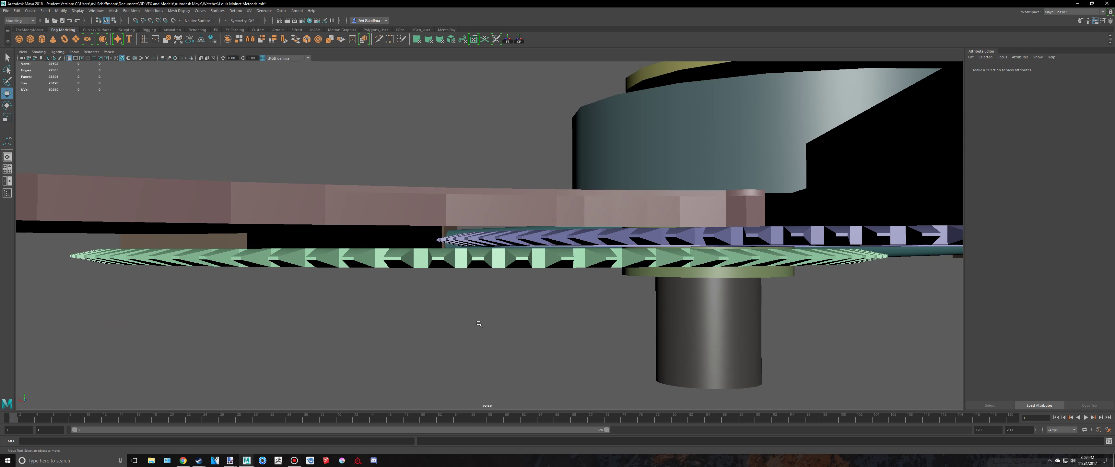
alt+drag(478, 204, 547, 292)
scroll(484, 307, down, 10)
key(ctrl+s)
- Switch to the browser and examine the gears in the watch's front photo, comparing them with the Maya model
key(alt+Tab)
click(471, 224)
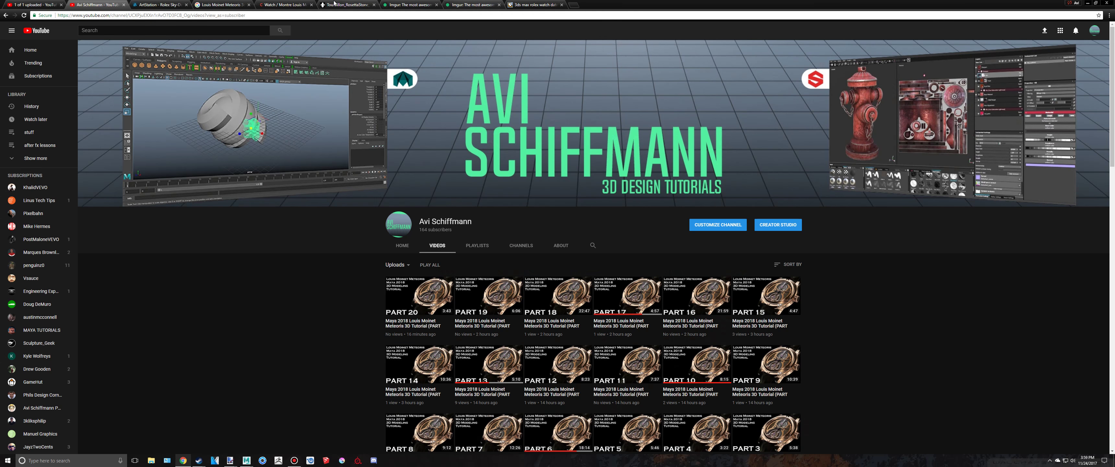
click(334, 4)
scroll(452, 241, up, 5)
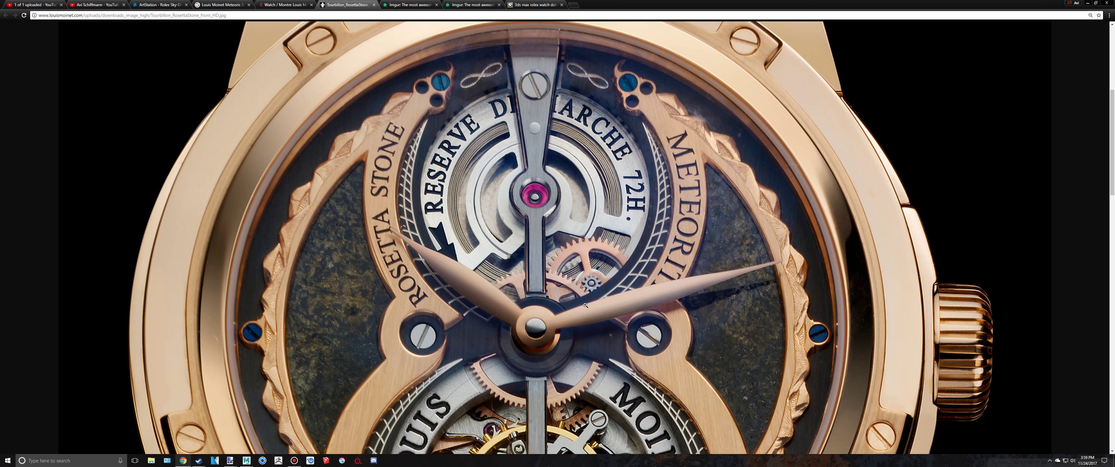
key(alt+Tab)
alt+drag(612, 281, 631, 290)
key(alt+Tab)
key(alt+Tab)
alt+drag(561, 258, 632, 236)
- Save the watch scene, accepting the student version notice
key(q)
key(ctrl+s)
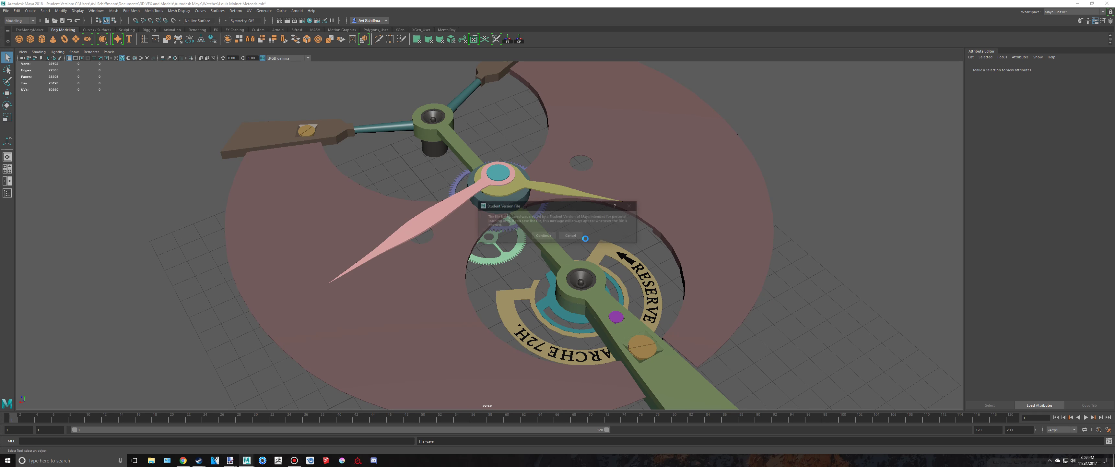
click(546, 236)
- Examine the small toothed pinion mounted on the spoked gear's hub in the reference scene
key(w)
mouse_move(546, 236)
alt+mouse_down()
mouse_move(519, 260)
mouse_move(532, 226)
alt+mouse_up()
scroll(518, 259, up, 5)
mouse_move(246, 460)
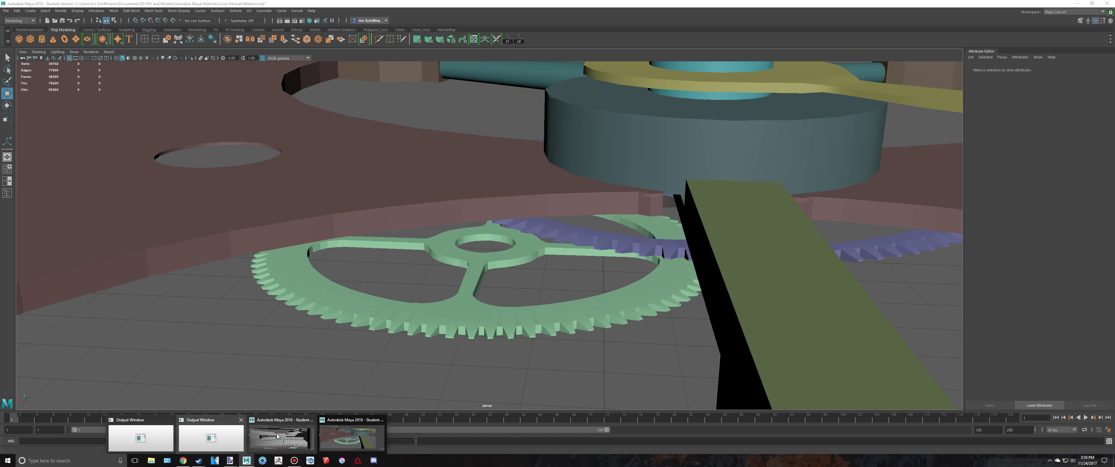
click(355, 431)
alt+drag(472, 249, 609, 248)
click(643, 228)
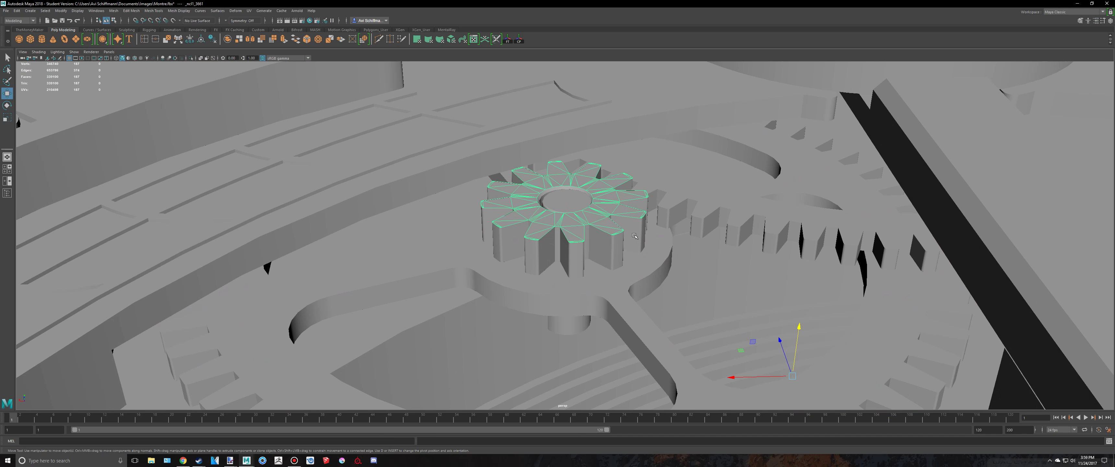
alt+drag(532, 210, 625, 202)
scroll(597, 255, down, 10)
scroll(597, 201, down, 5)
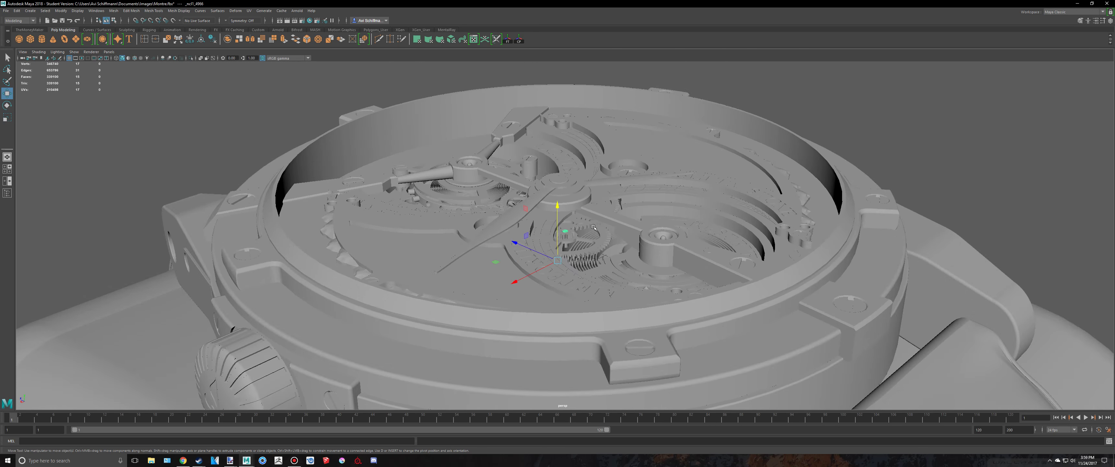